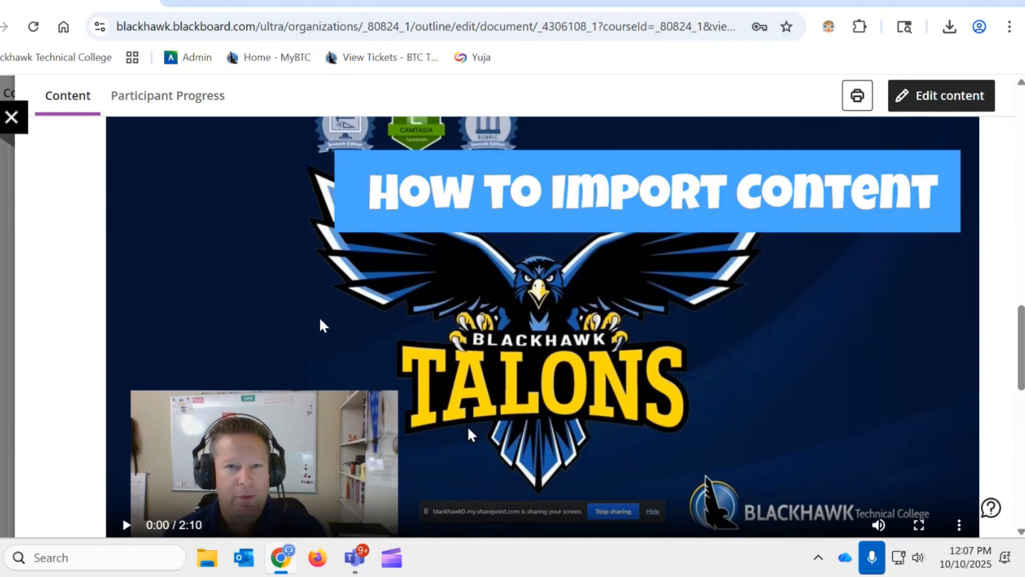
Step: Check the browser's recent downloads for the Practice Edit.mp4 practice clip
{"action": "scroll", "coordinate": [406, 315], "scroll_direction": "up", "scroll_amount": 5}
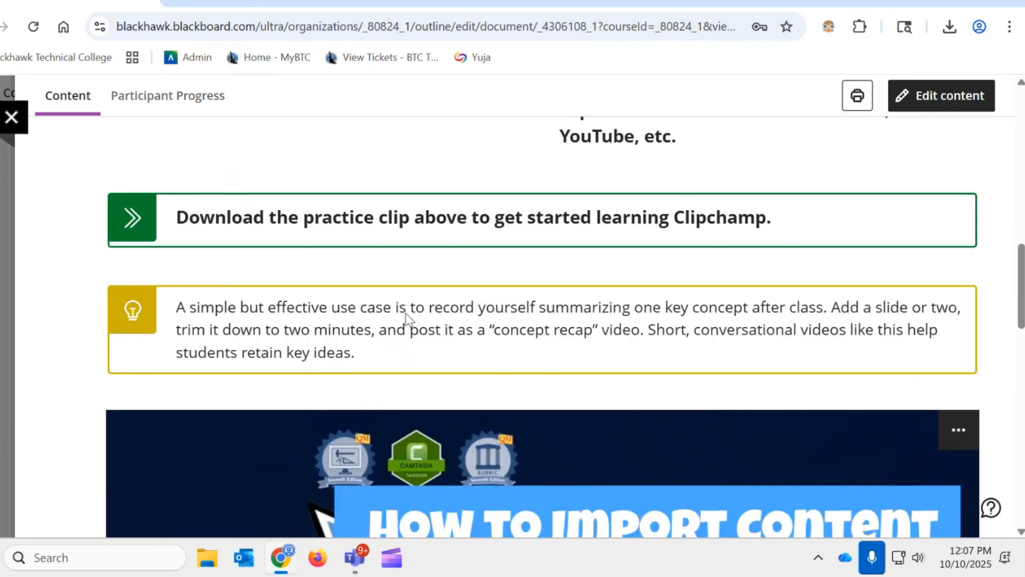
{"action": "scroll", "coordinate": [405, 315], "scroll_direction": "up", "scroll_amount": 5}
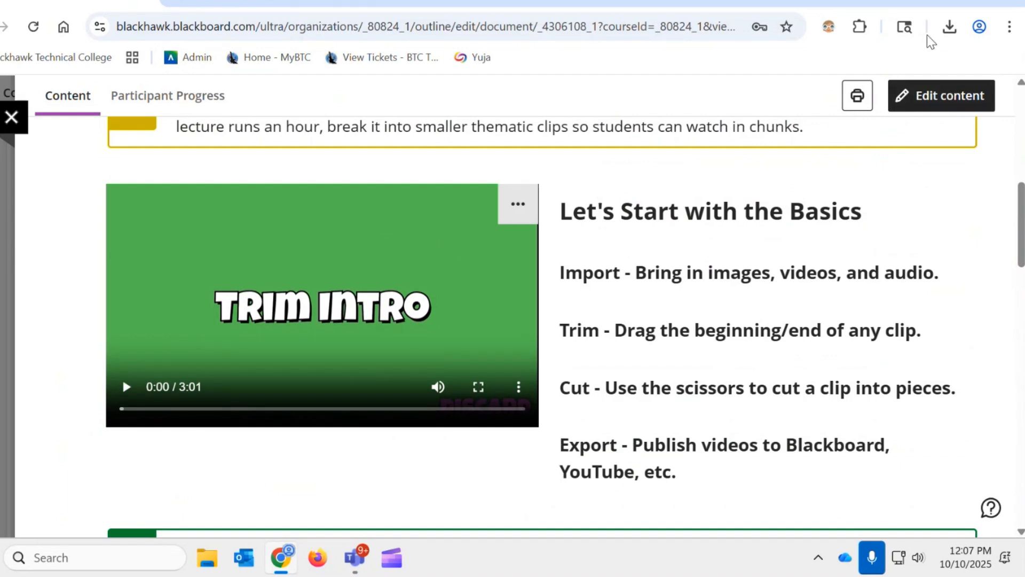
{"action": "left_click", "coordinate": [949, 27]}
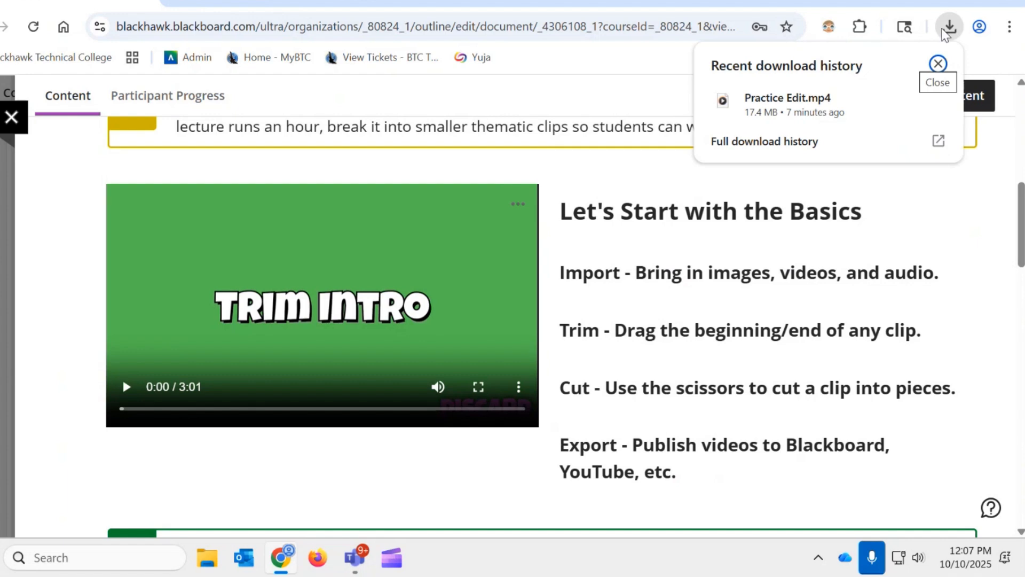
{"action": "mouse_move", "coordinate": [851, 99]}
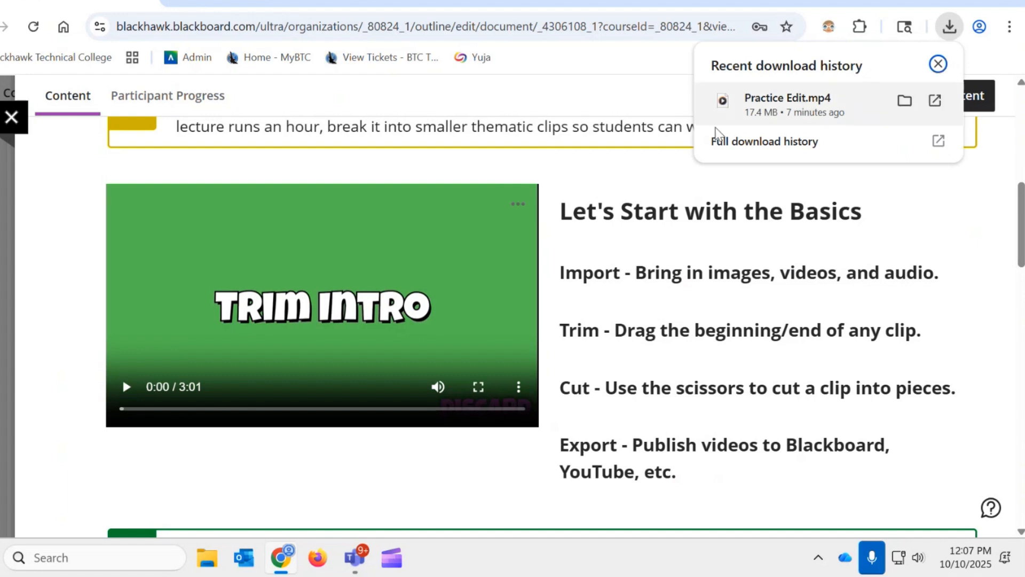
Step: Find Practice Edit.mp4 in the Downloads folder and open it with Microsoft Clipchamp
{"action": "left_click", "coordinate": [209, 558]}
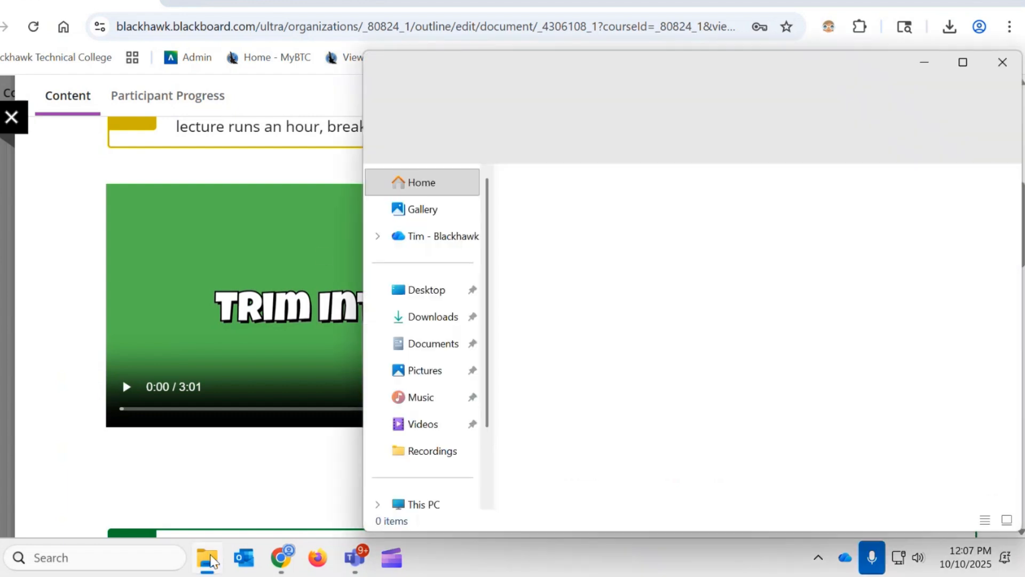
{"action": "left_click", "coordinate": [424, 320]}
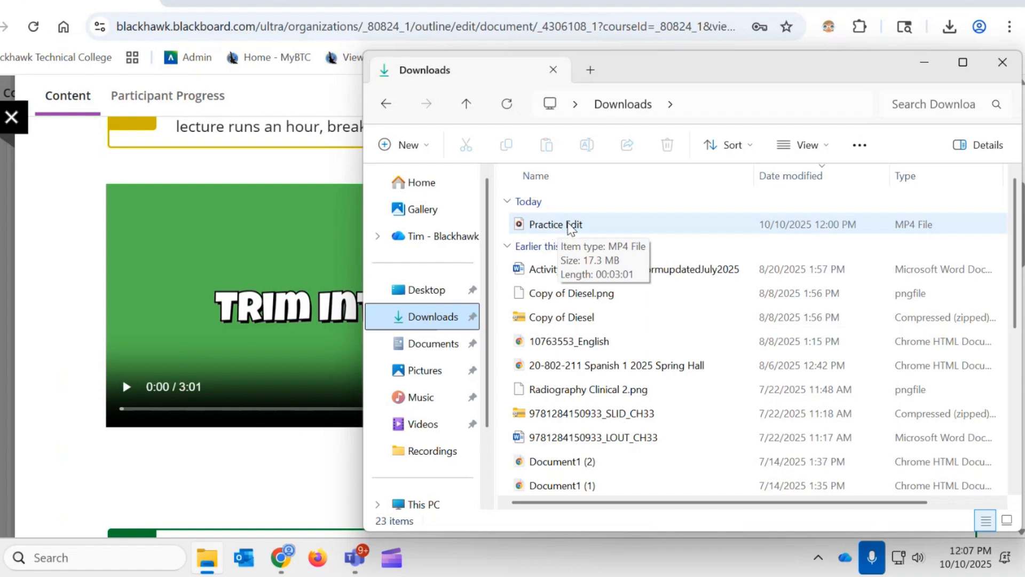
{"action": "left_click", "coordinate": [570, 226]}
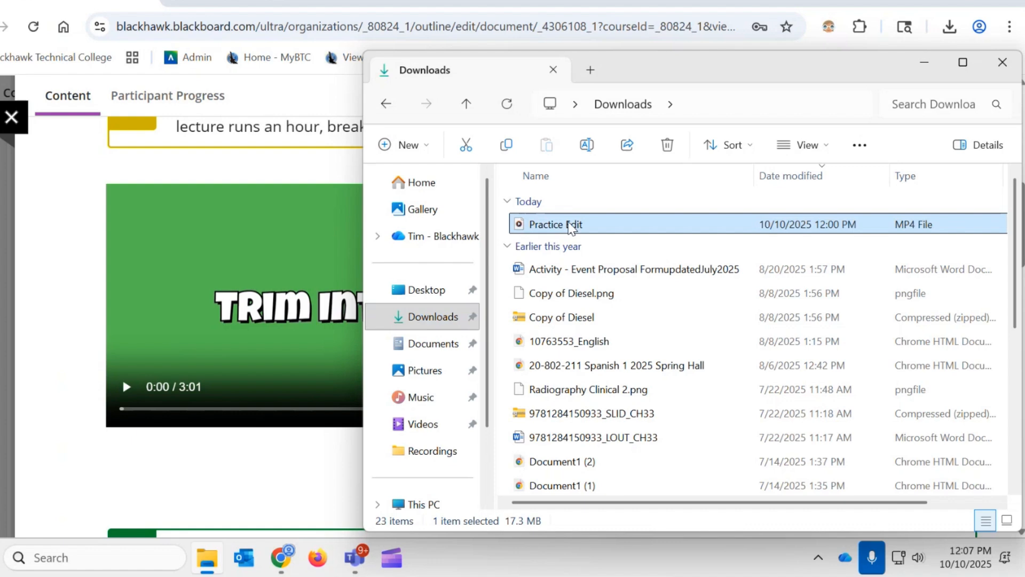
{"action": "right_click", "coordinate": [570, 227]}
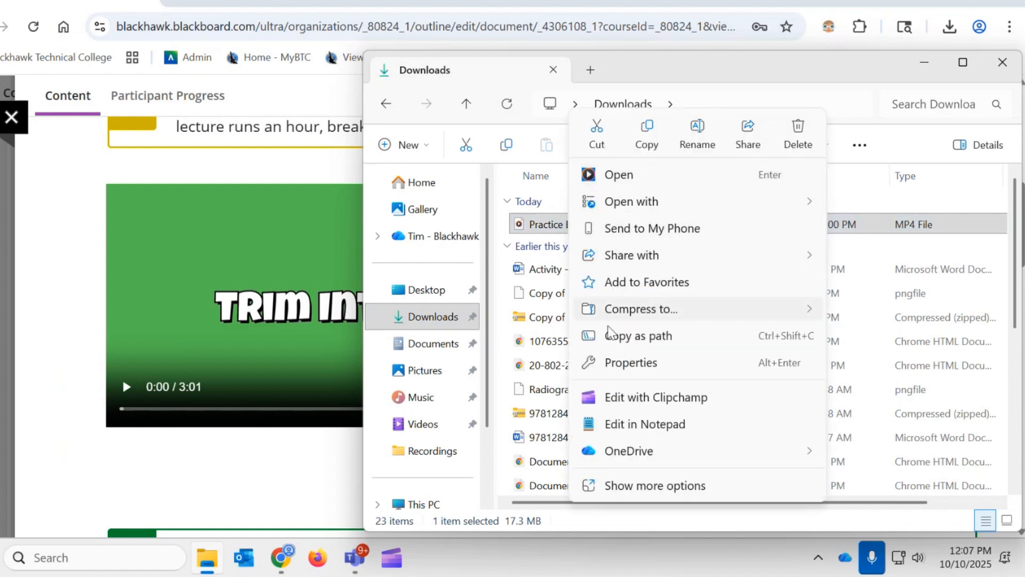
{"action": "mouse_move", "coordinate": [614, 204]}
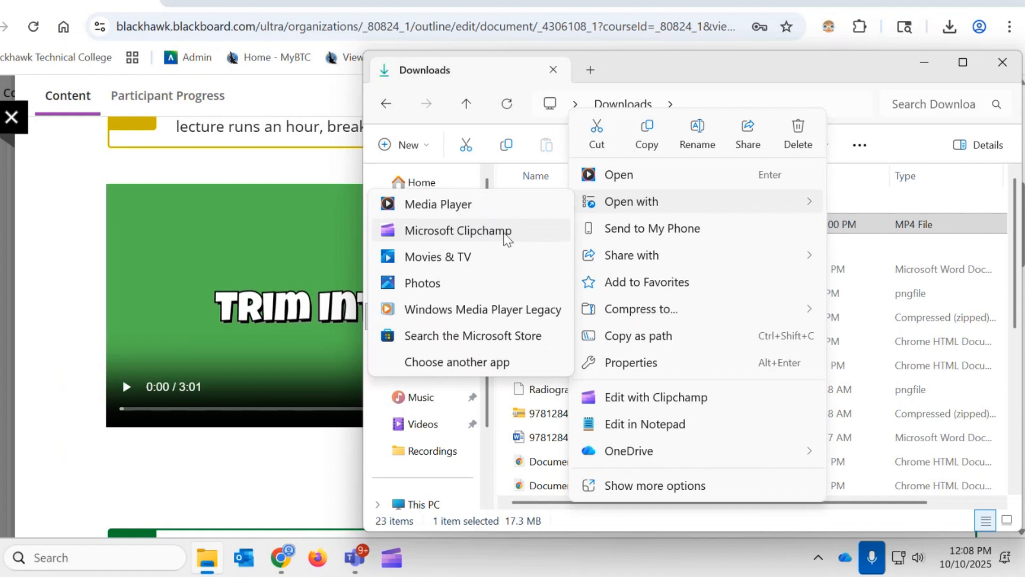
{"action": "left_click", "coordinate": [506, 238]}
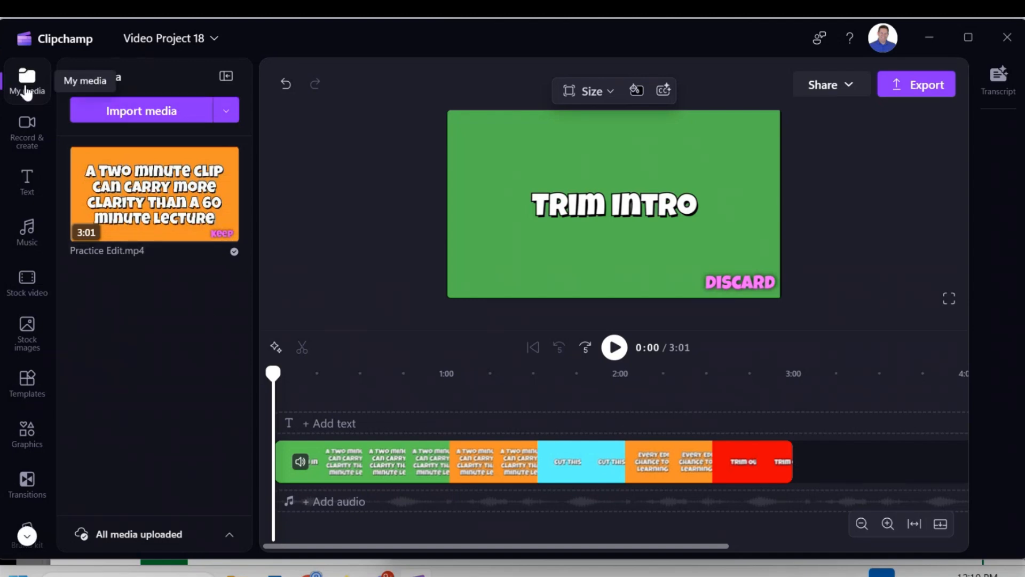
Step: Choose OneDrive as the media import source and browse its Recordings folder
{"action": "left_click", "coordinate": [229, 112]}
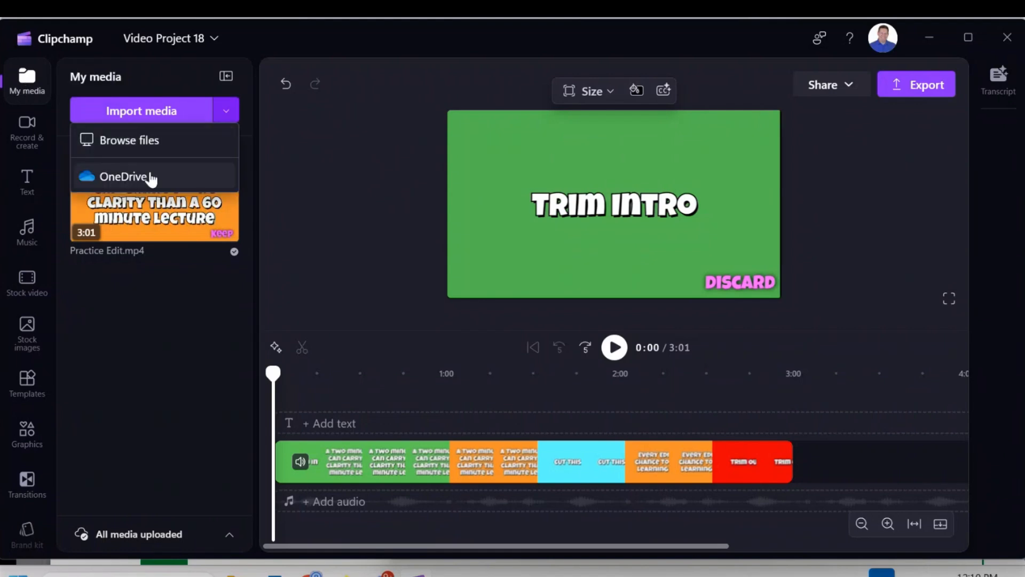
{"action": "left_click", "coordinate": [145, 177]}
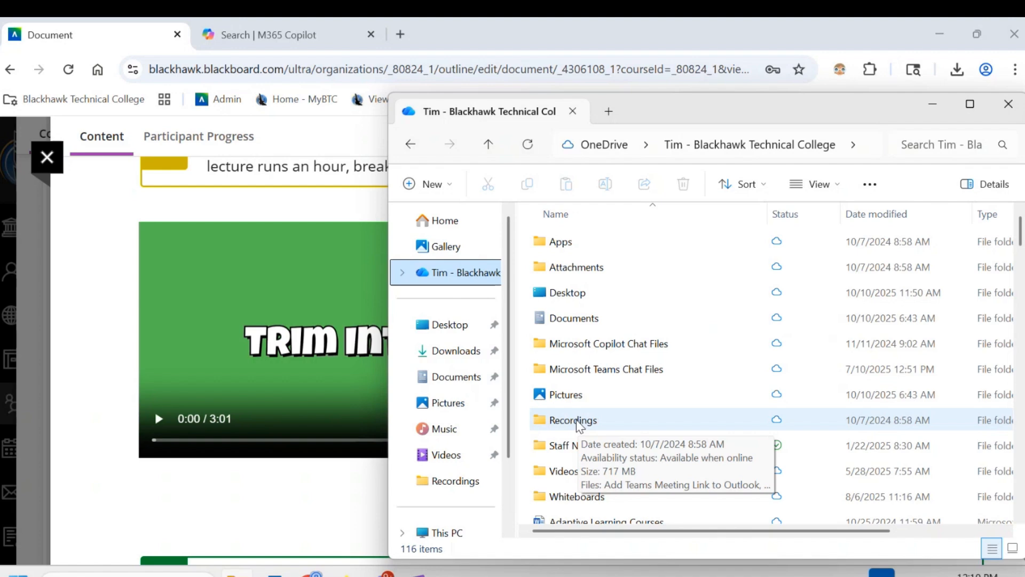
{"action": "double_click", "coordinate": [576, 421]}
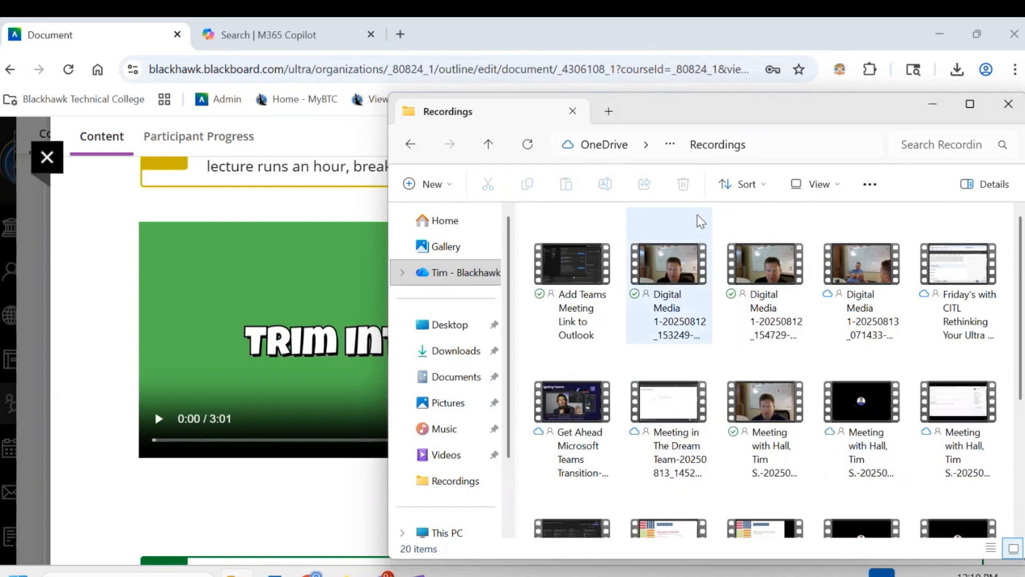
Step: Arrange the Clipchamp window beside the Recordings folder window and create a new blank video project
{"action": "left_click_drag", "start_coordinate": [675, 119], "coordinate": [743, 85]}
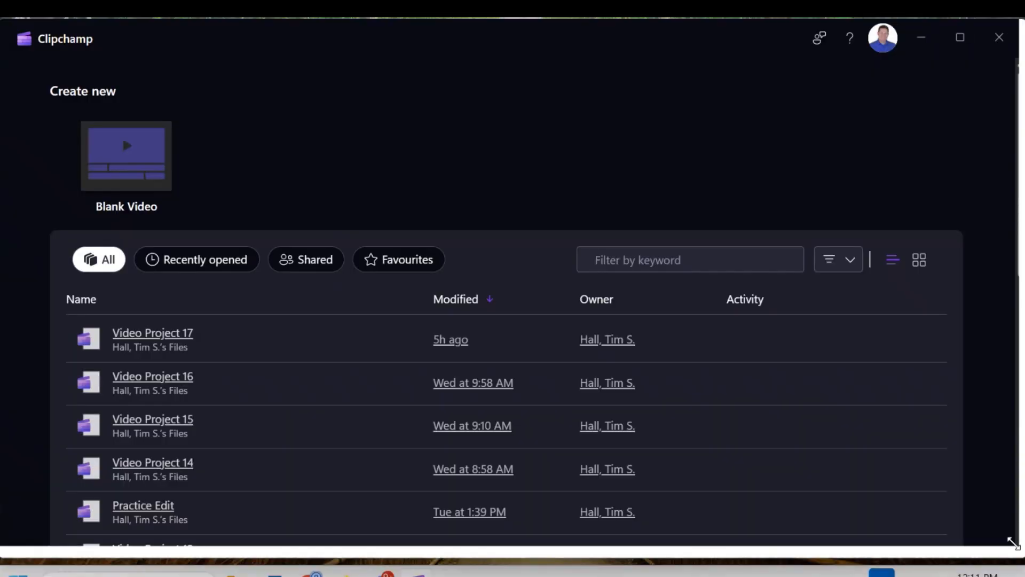
{"action": "left_click_drag", "start_coordinate": [1021, 555], "coordinate": [577, 556]}
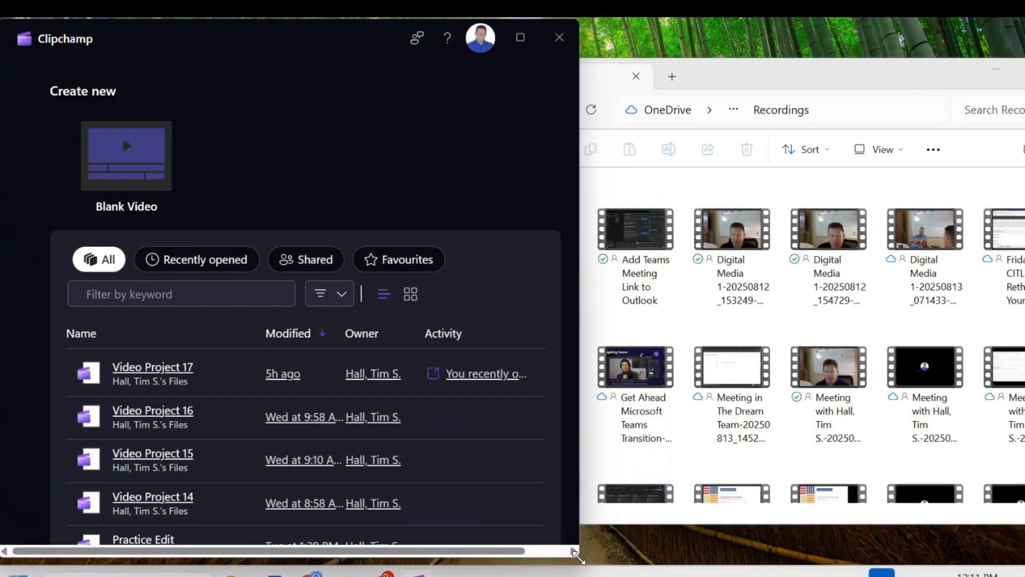
{"action": "left_click", "coordinate": [150, 176]}
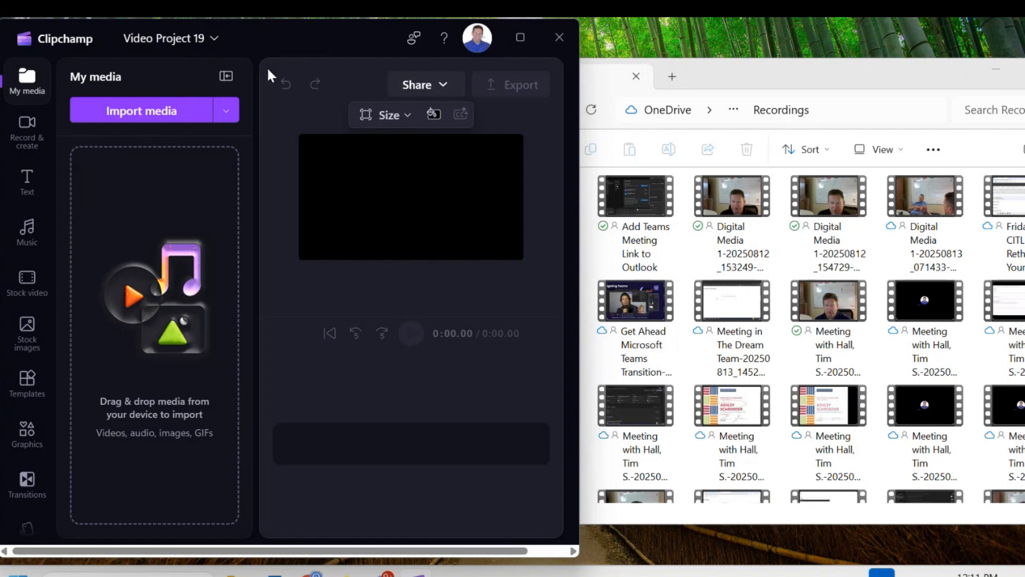
Step: Import Practice Edit.mp4 from the Downloads folder into the new project's media library
{"action": "left_click", "coordinate": [758, 90]}
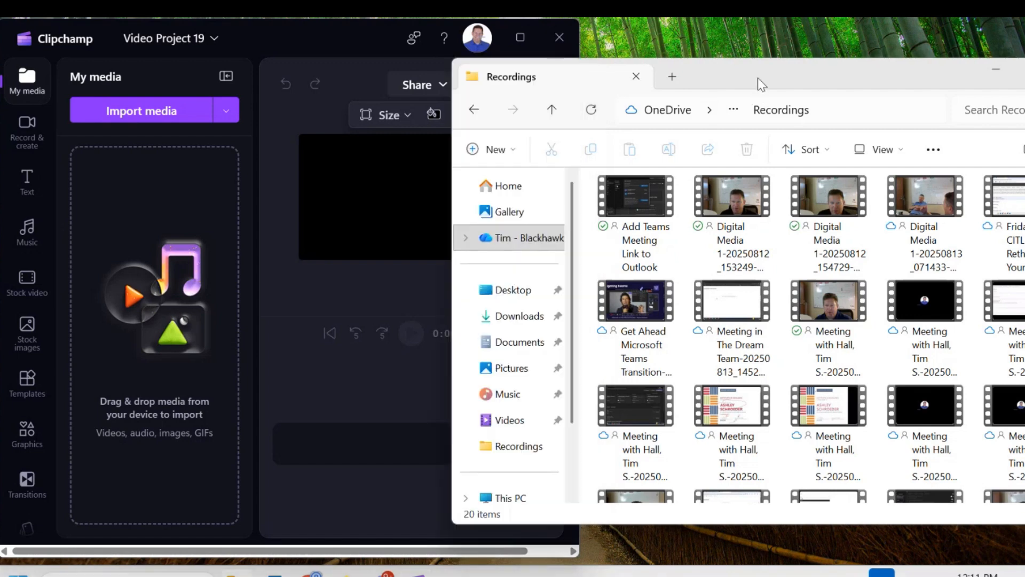
{"action": "left_click", "coordinate": [534, 317]}
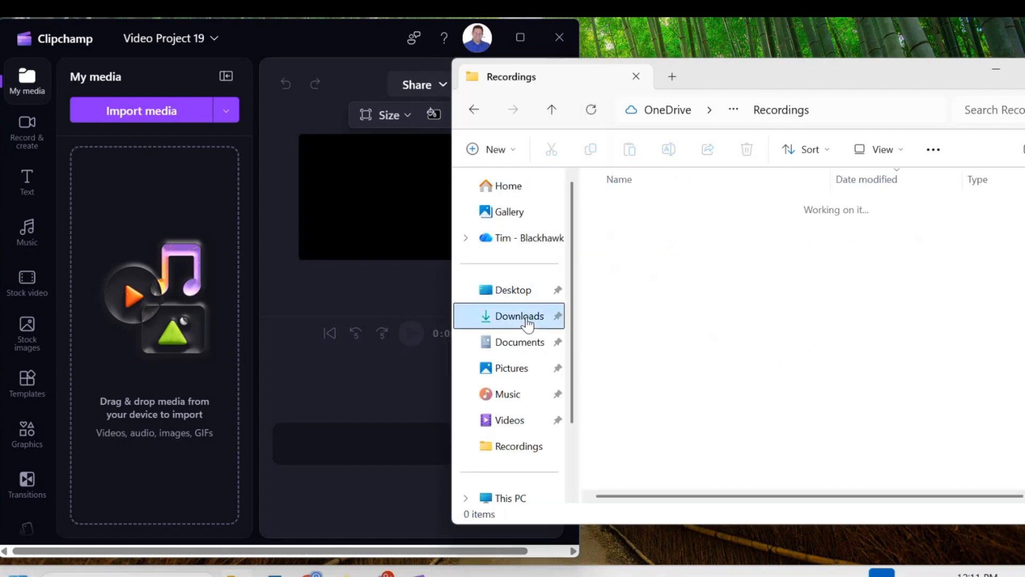
{"action": "left_click_drag", "start_coordinate": [641, 228], "coordinate": [175, 335]}
Step: Close the Downloads folder window and maximize the video editor
{"action": "left_click_drag", "start_coordinate": [787, 79], "coordinate": [656, 110]}
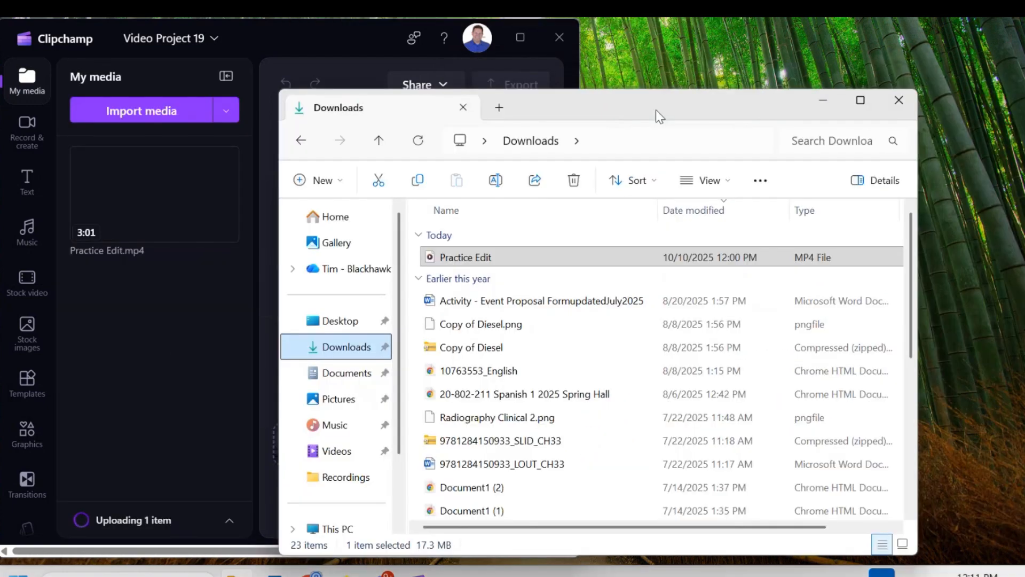
{"action": "left_click", "coordinate": [901, 95]}
{"action": "left_click", "coordinate": [521, 39]}
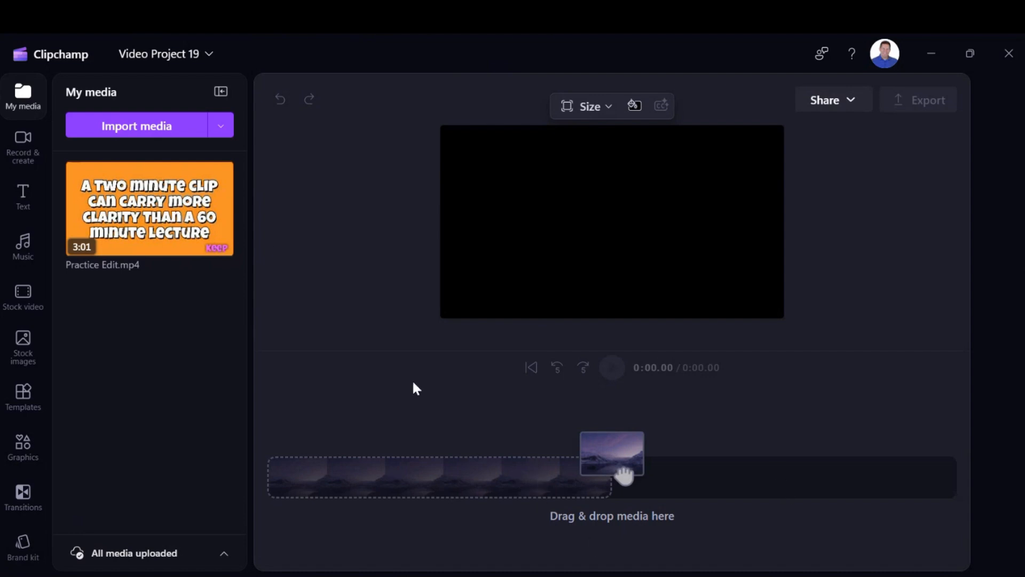
Step: Add Practice Edit.mp4 to the timeline, then collapse the properties sidebar and dismiss its tip
{"action": "mouse_move", "coordinate": [217, 219]}
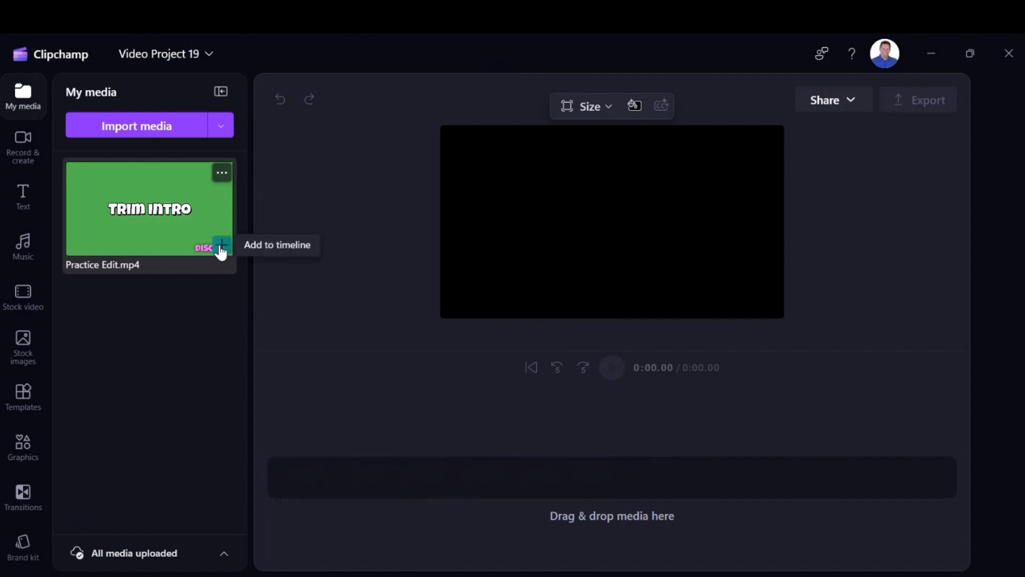
{"action": "left_click", "coordinate": [223, 248]}
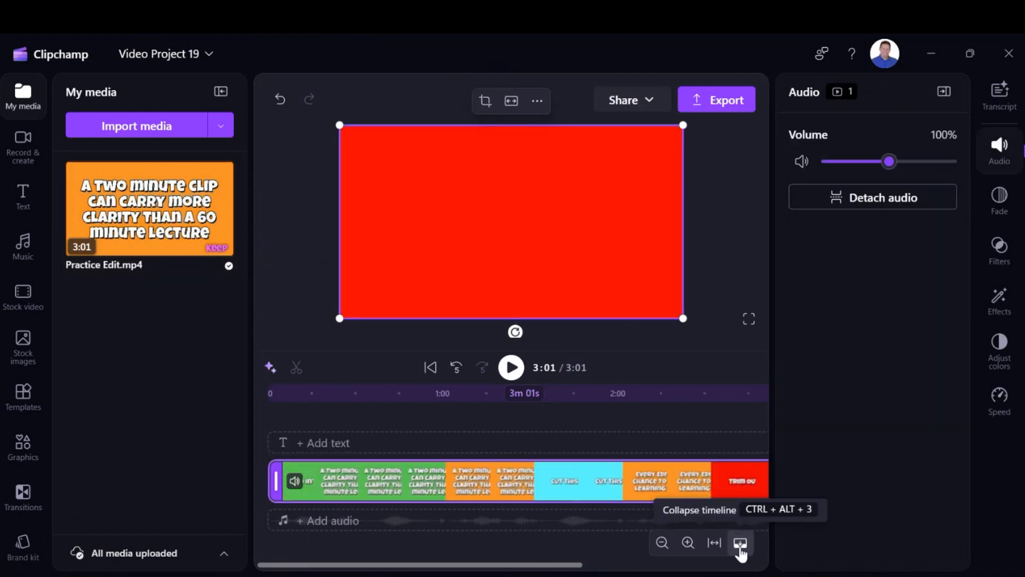
{"action": "left_click", "coordinate": [715, 542]}
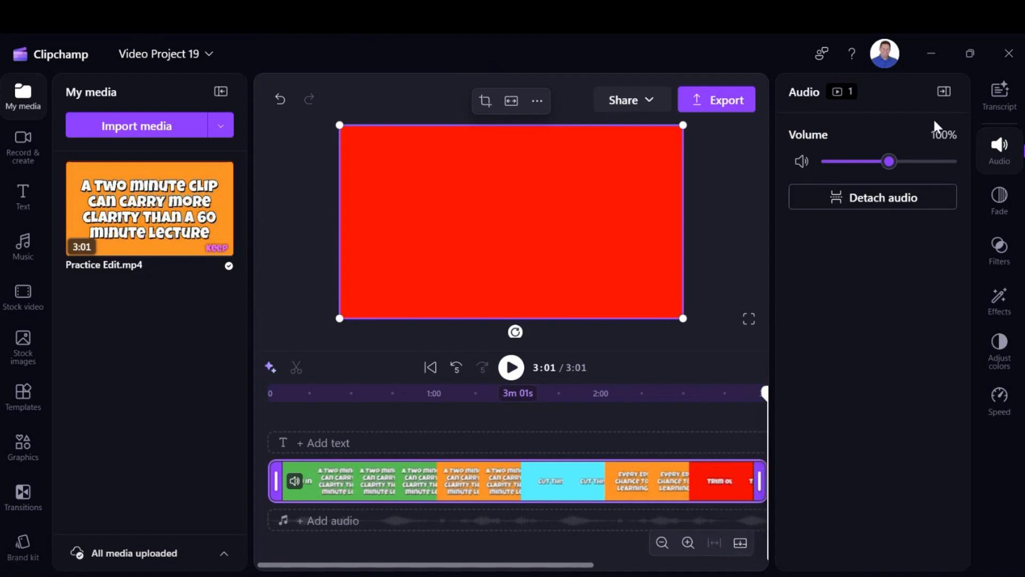
{"action": "left_click", "coordinate": [944, 92]}
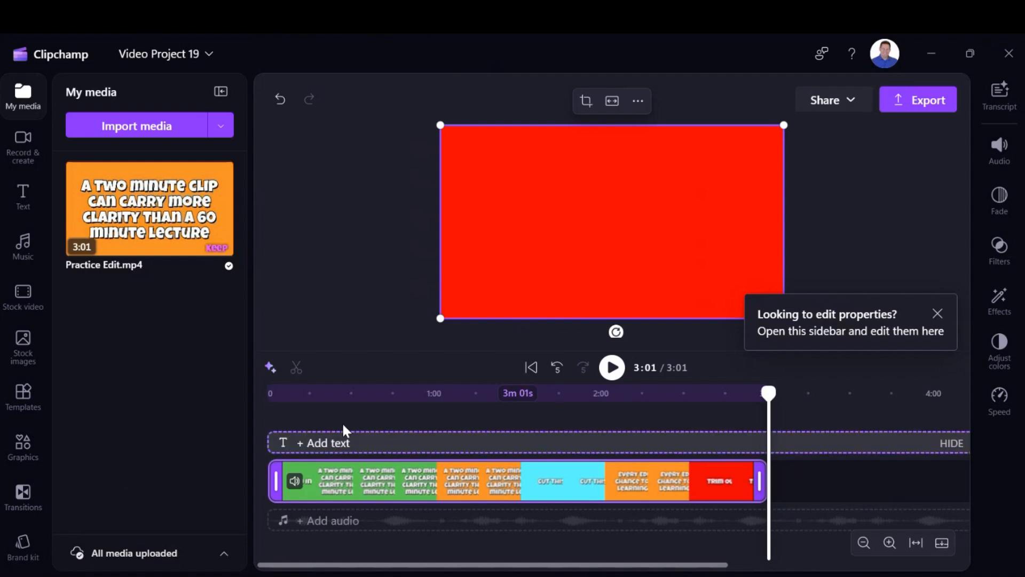
{"action": "left_click", "coordinate": [938, 314]}
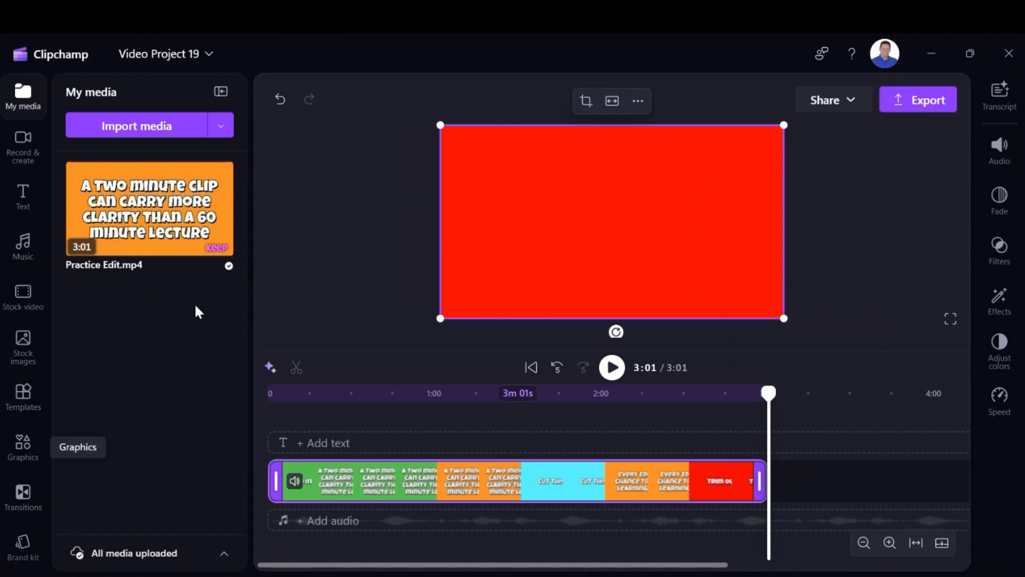
Step: Scrub the playhead back from the end of the clip to 0:43 to preview its sections
{"action": "mouse_move", "coordinate": [140, 162]}
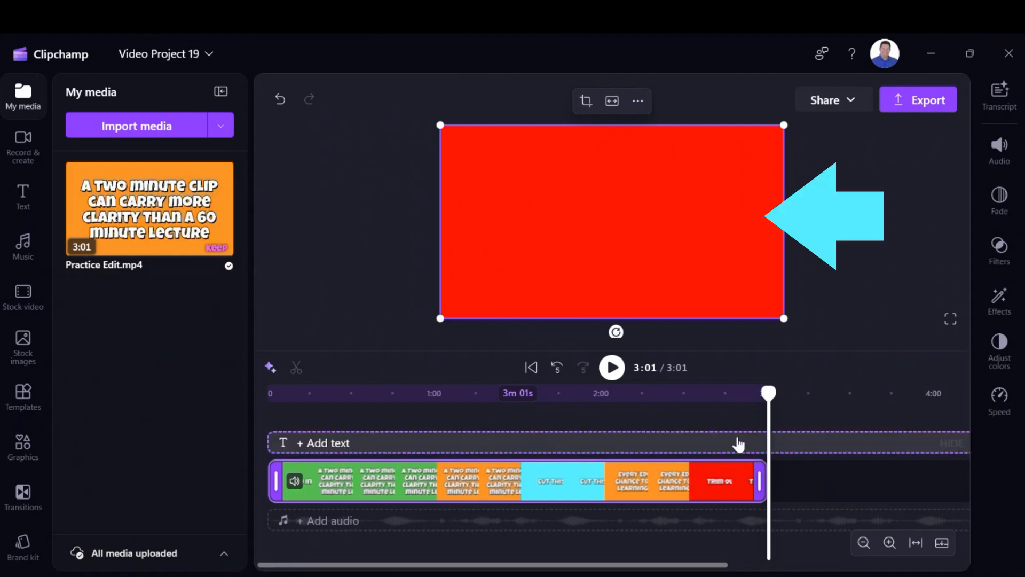
{"action": "left_click_drag", "start_coordinate": [752, 395], "coordinate": [538, 394]}
{"action": "mouse_move", "coordinate": [475, 398]}
{"action": "left_mouse_down"}
{"action": "mouse_move", "coordinate": [380, 395]}
{"action": "mouse_move", "coordinate": [380, 404]}
{"action": "left_mouse_up"}
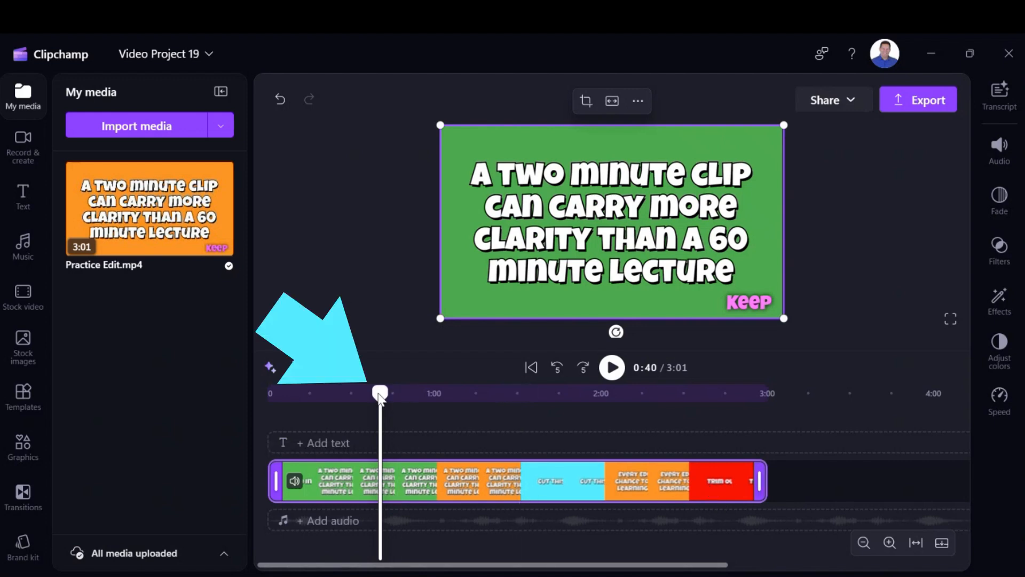
{"action": "mouse_move", "coordinate": [380, 396]}
{"action": "left_mouse_down"}
{"action": "mouse_move", "coordinate": [352, 400]}
{"action": "mouse_move", "coordinate": [425, 402]}
{"action": "mouse_move", "coordinate": [389, 396]}
{"action": "left_mouse_up"}
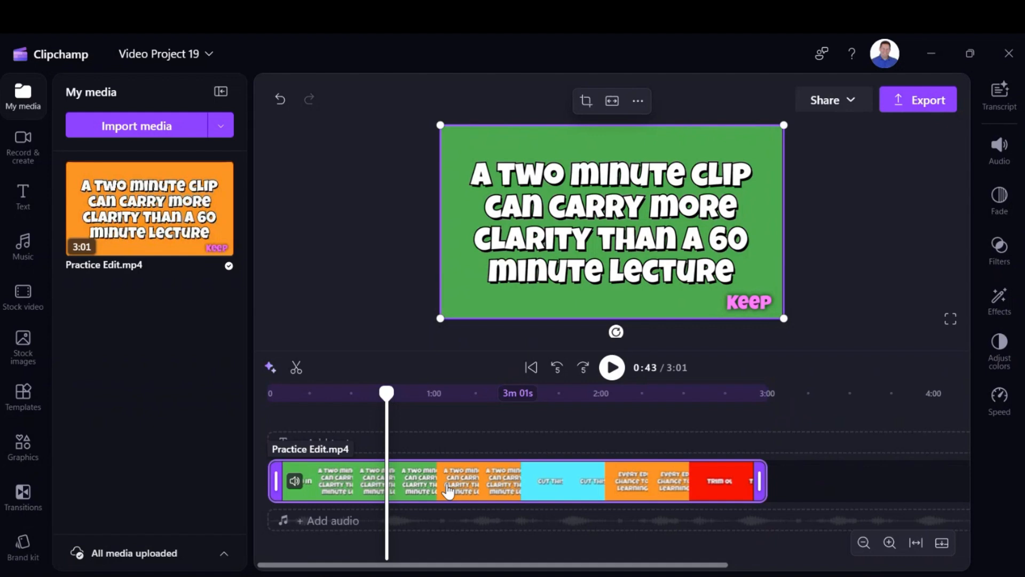
Step: Zoom the timeline out and in around the playhead, then fit the whole clip to the timeline
{"action": "left_click", "coordinate": [864, 545]}
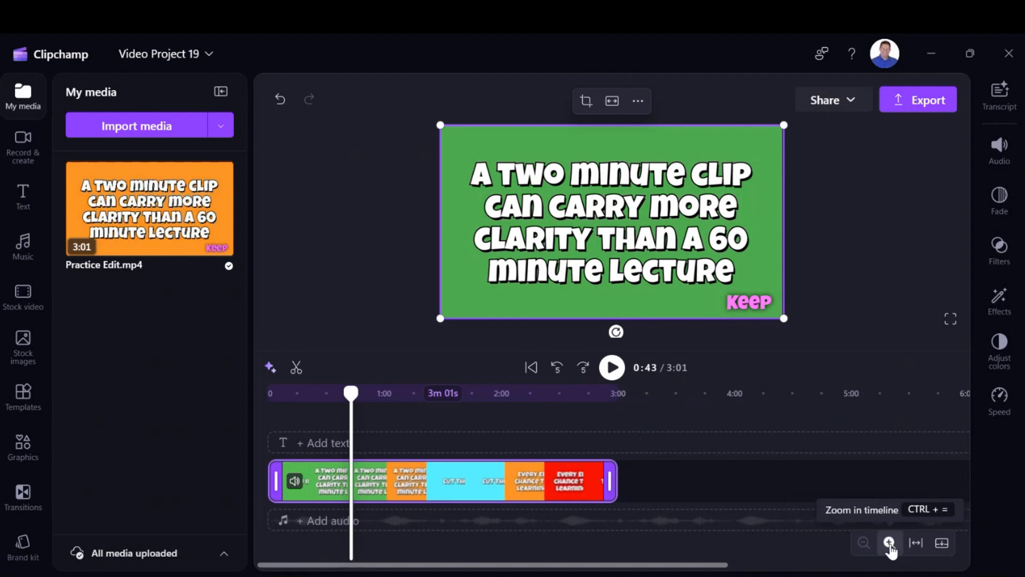
{"action": "left_click", "coordinate": [889, 543]}
{"action": "left_click", "coordinate": [890, 542]}
{"action": "left_click", "coordinate": [889, 542]}
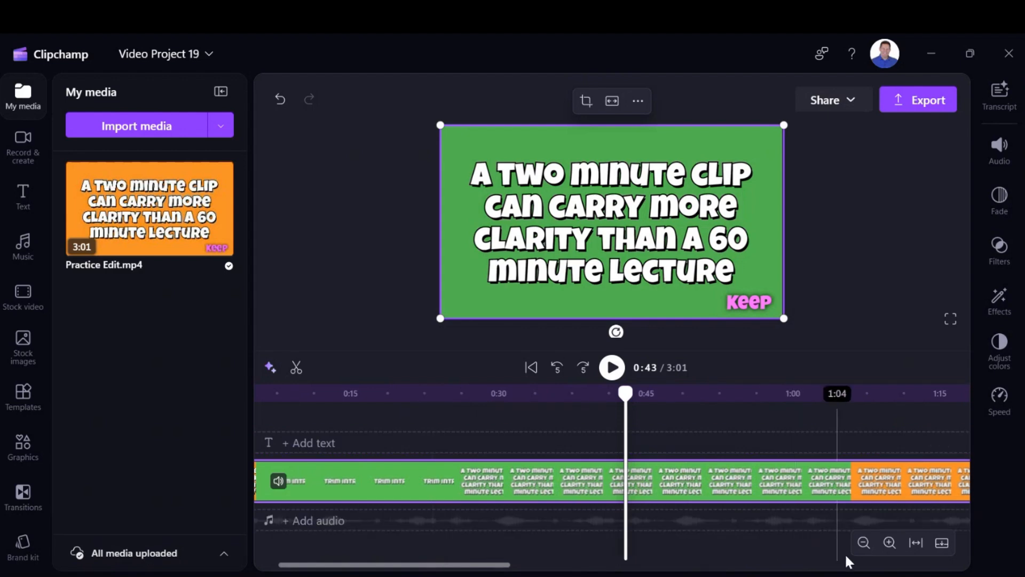
{"action": "left_click", "coordinate": [916, 543]}
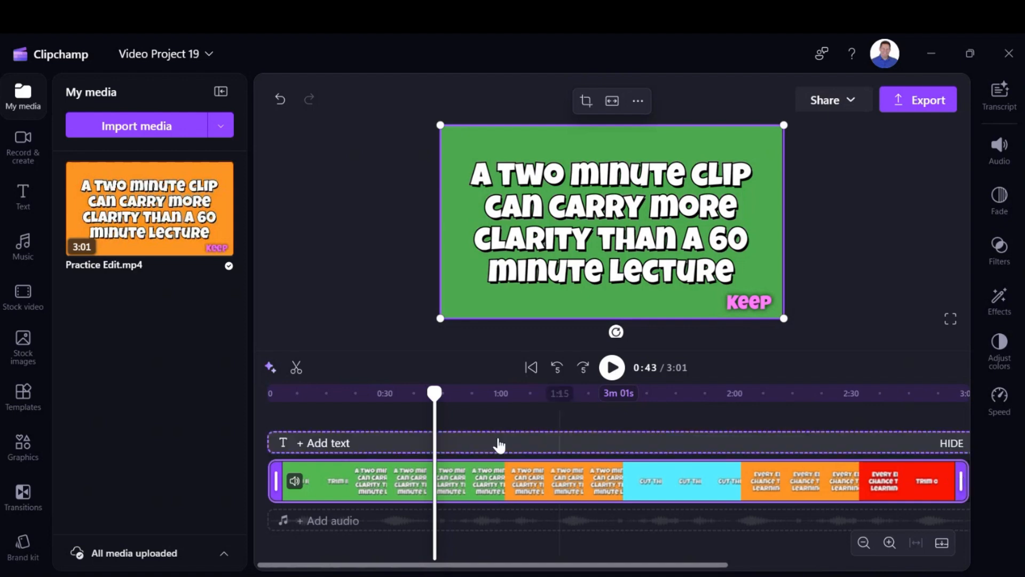
Step: Position the playhead at 0:21, where the green Trim Intro section gives way to the part to keep
{"action": "mouse_move", "coordinate": [277, 481]}
{"action": "left_mouse_down"}
{"action": "mouse_move", "coordinate": [327, 482]}
{"action": "mouse_move", "coordinate": [264, 481]}
{"action": "left_mouse_up"}
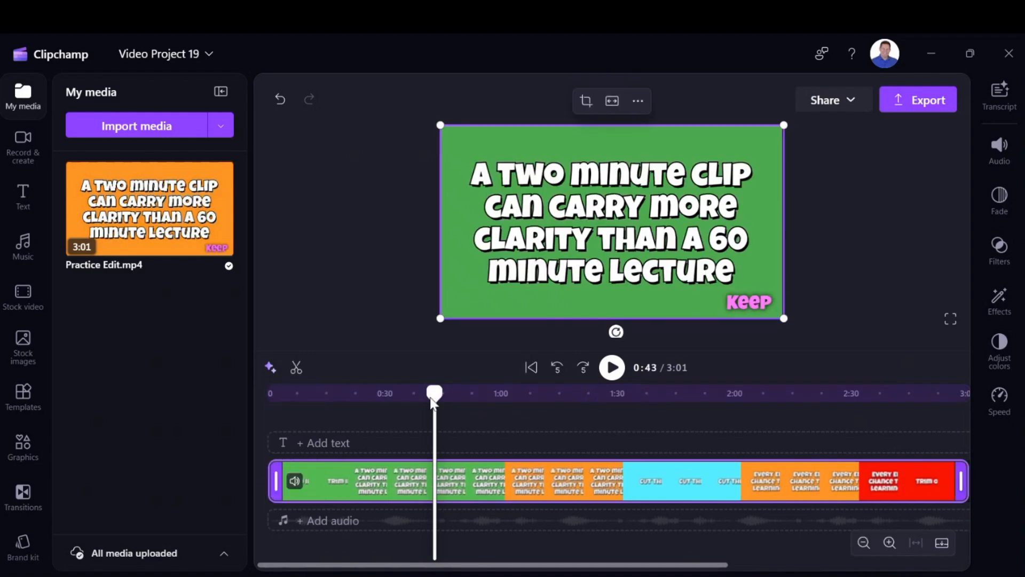
{"action": "left_click", "coordinate": [407, 394]}
{"action": "left_click_drag", "start_coordinate": [397, 422], "coordinate": [348, 417]}
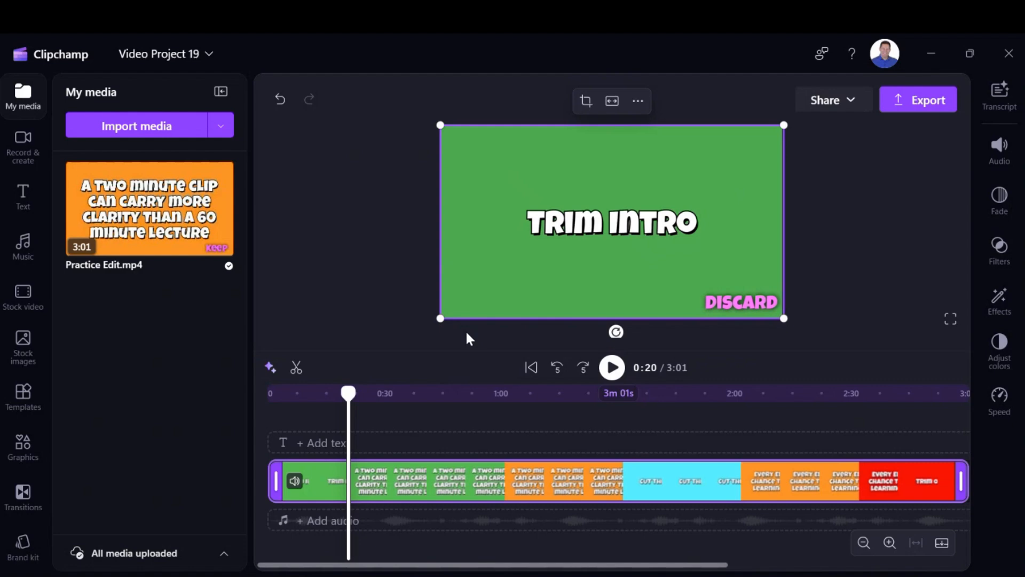
{"action": "left_click_drag", "start_coordinate": [350, 399], "coordinate": [352, 402]}
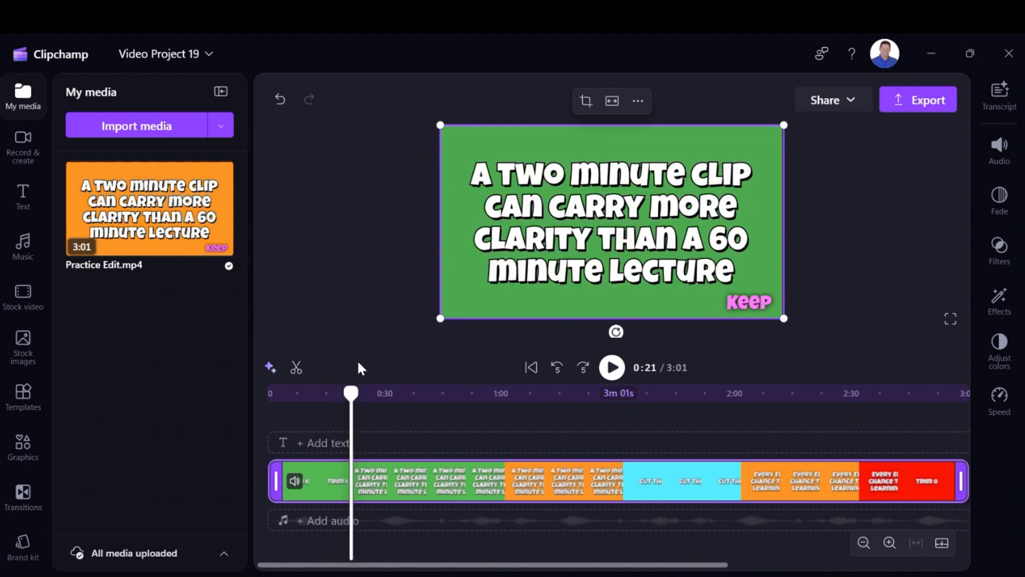
{"action": "key", "text": "Left"}
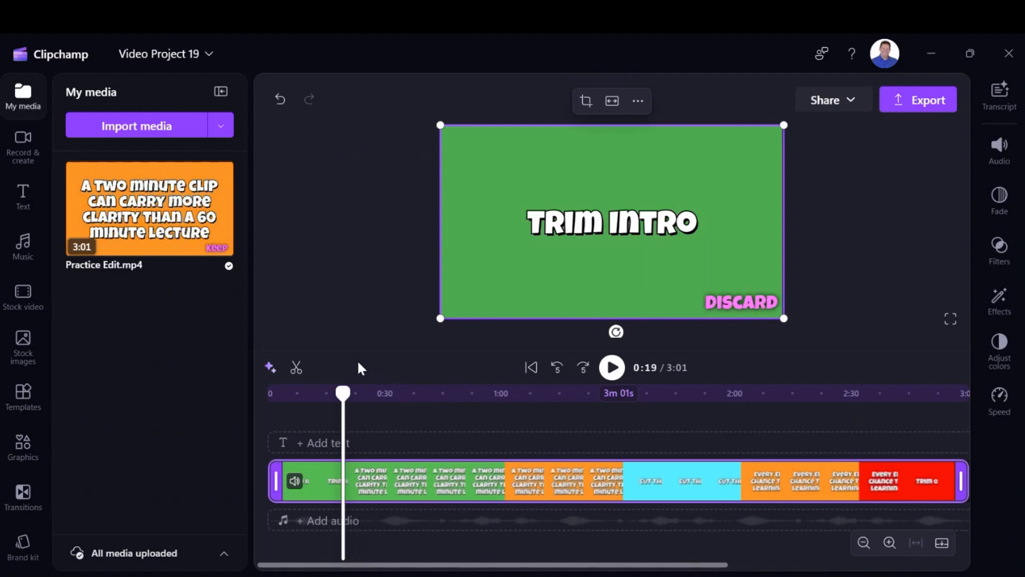
{"action": "key", "text": "Right"}
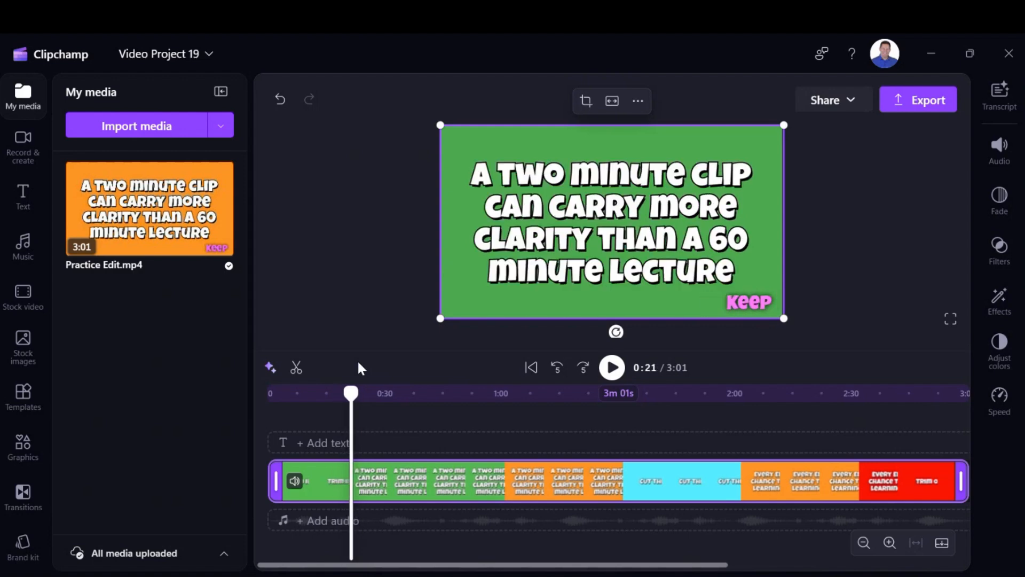
{"action": "key", "text": "Left"}
{"action": "key", "text": "Right"}
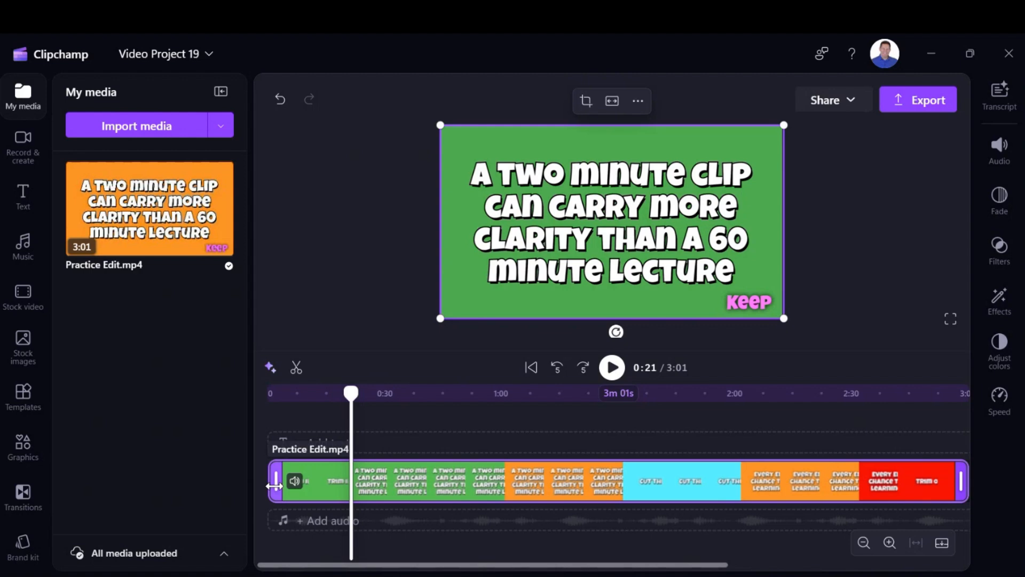
Step: Trim the start of the clip up to the playhead at 0:21 and delete the gap left in front of it
{"action": "left_click_drag", "start_coordinate": [274, 485], "coordinate": [363, 483]}
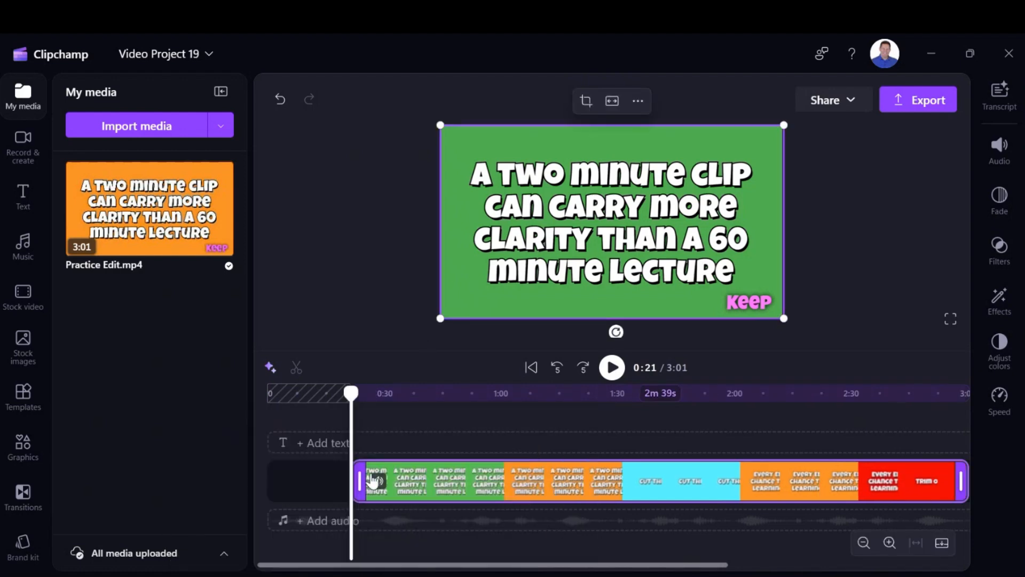
{"action": "left_click_drag", "start_coordinate": [359, 480], "coordinate": [361, 475]}
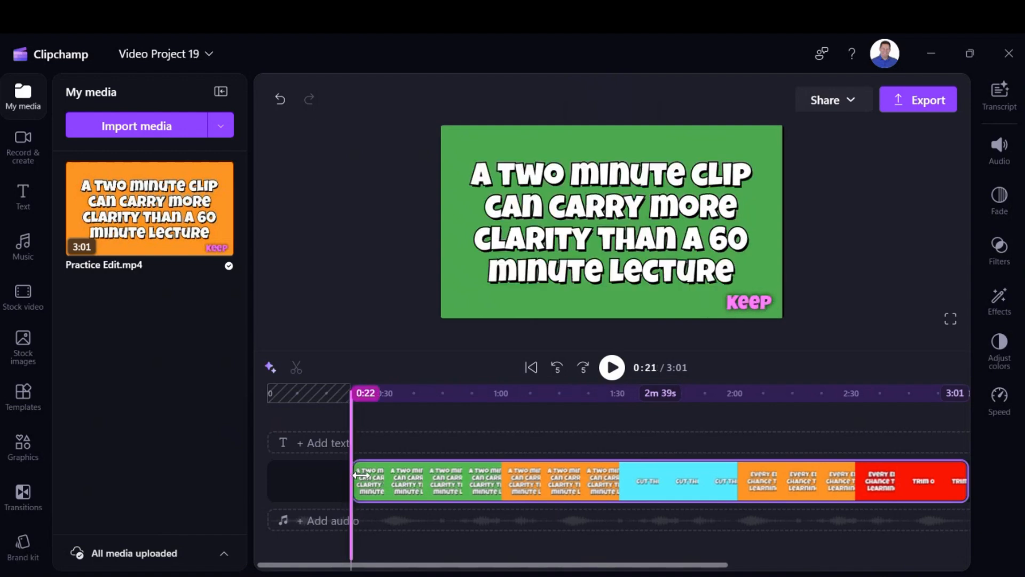
{"action": "left_click_drag", "start_coordinate": [361, 475], "coordinate": [361, 475]}
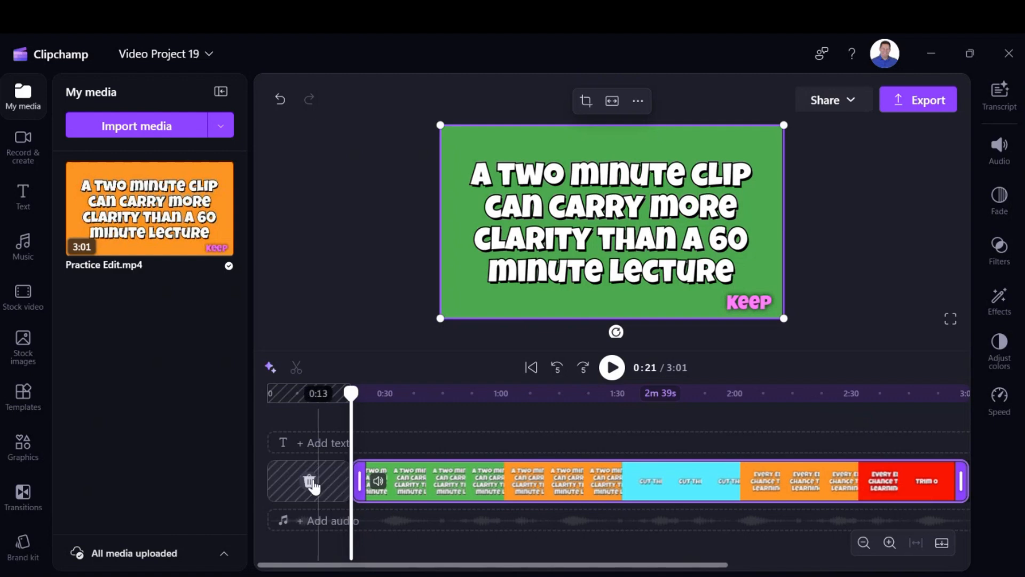
{"action": "mouse_move", "coordinate": [324, 476]}
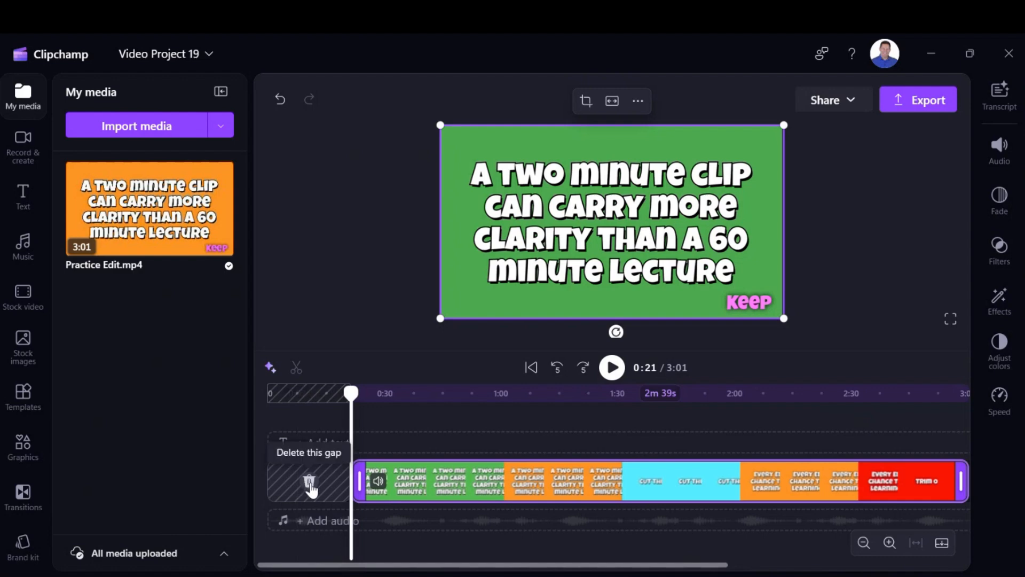
{"action": "left_click", "coordinate": [309, 484]}
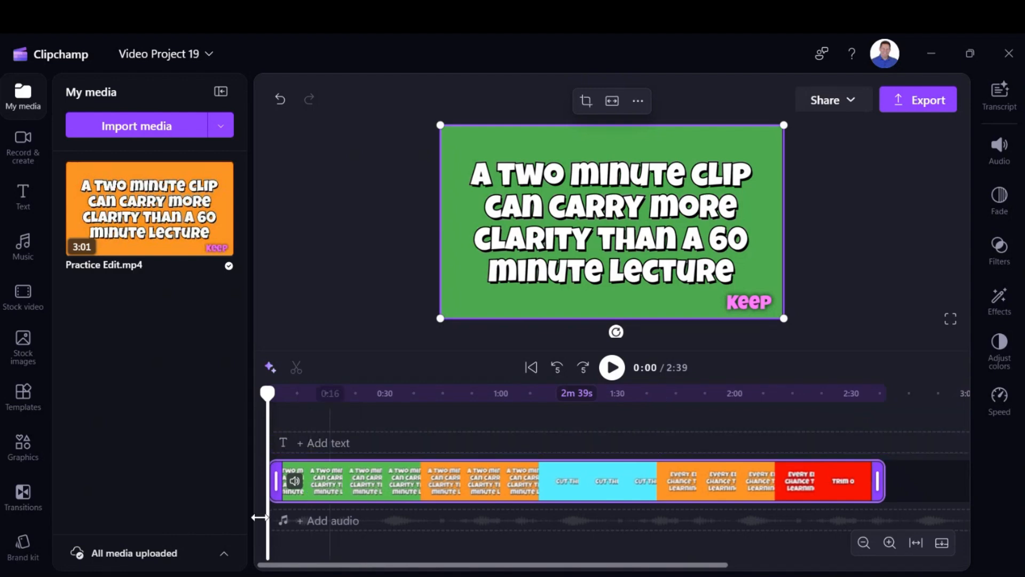
Step: Trim the end of the clip back to 2:17 to remove the red Trim Outro section
{"action": "left_click_drag", "start_coordinate": [268, 394], "coordinate": [777, 439]}
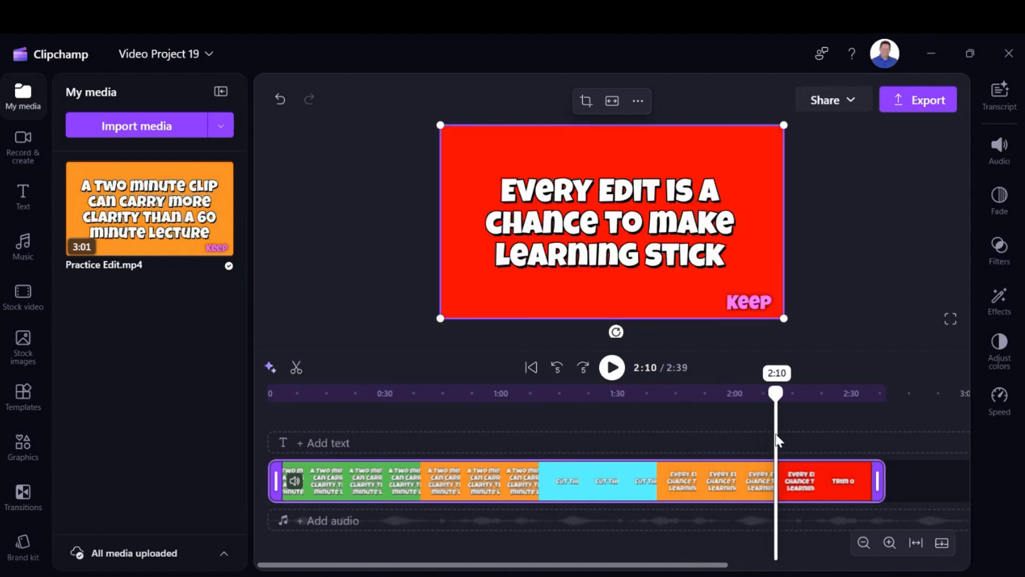
{"action": "left_click_drag", "start_coordinate": [779, 442], "coordinate": [809, 453]}
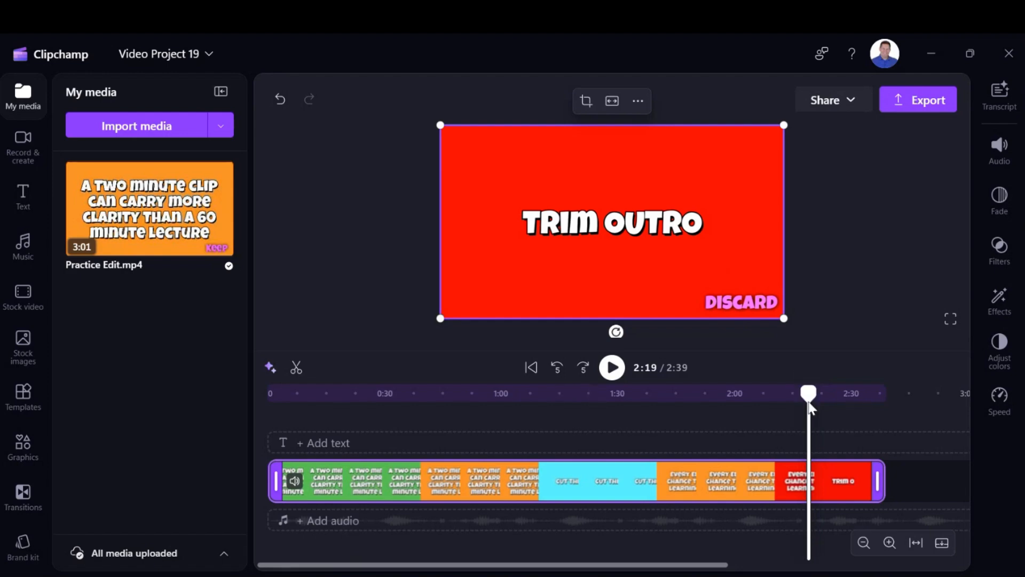
{"action": "left_click_drag", "start_coordinate": [809, 402], "coordinate": [802, 404]}
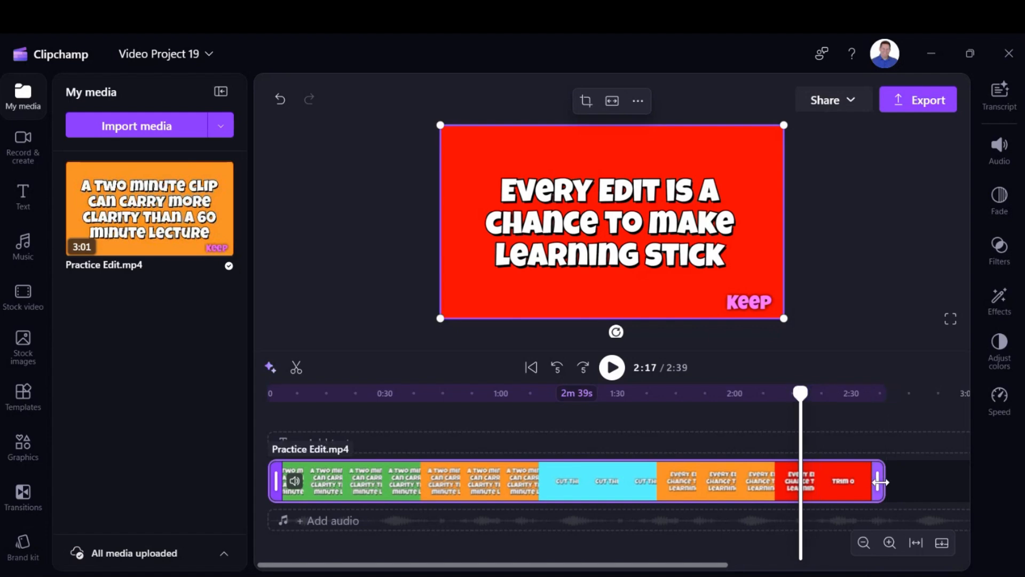
{"action": "left_click_drag", "start_coordinate": [880, 482], "coordinate": [795, 488]}
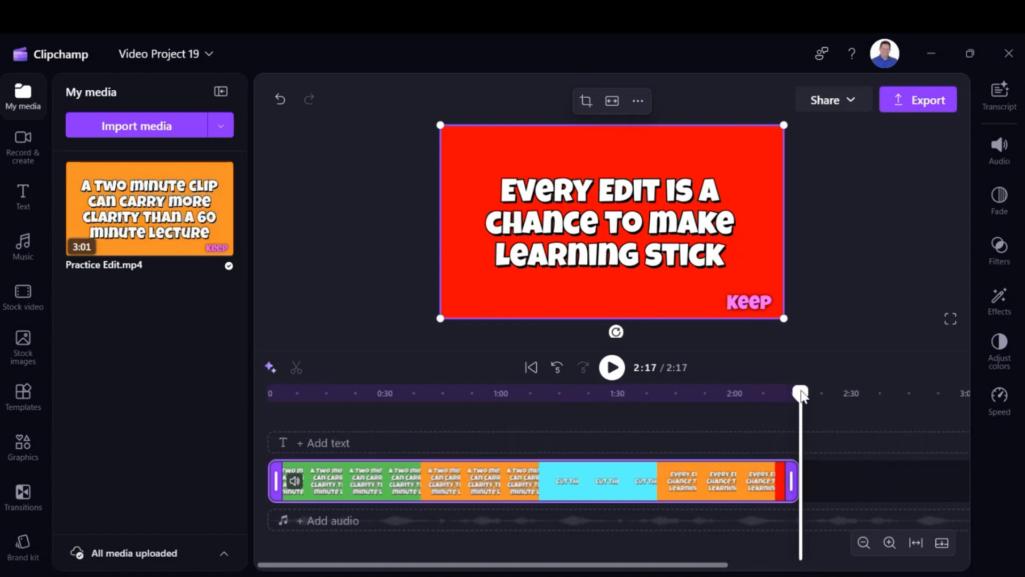
Step: Split the clip at 1:07, just before the blue Cut This Out section, and check the two pieces by selecting each
{"action": "left_click_drag", "start_coordinate": [800, 393], "coordinate": [599, 415]}
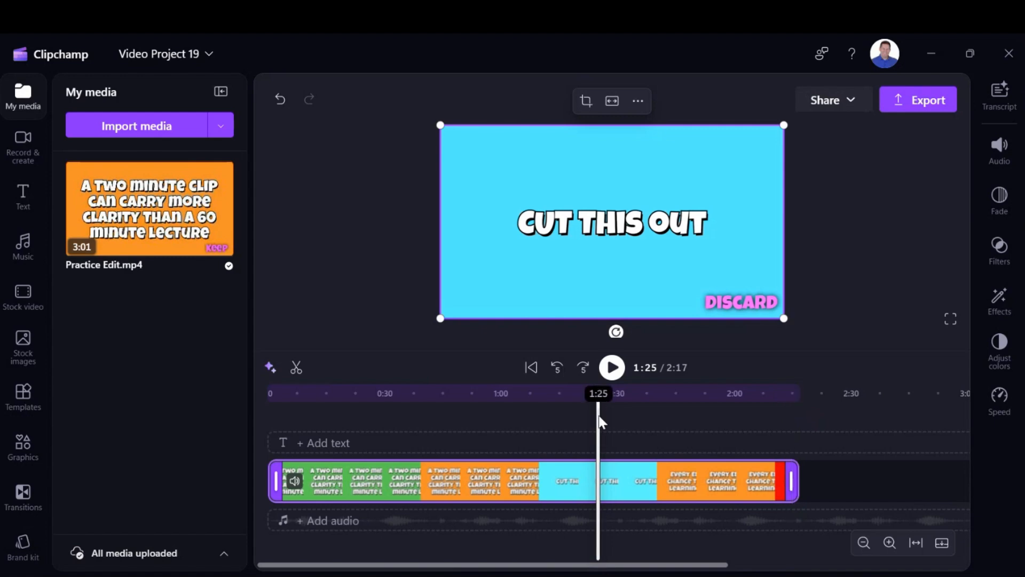
{"action": "left_click_drag", "start_coordinate": [594, 396], "coordinate": [540, 396]}
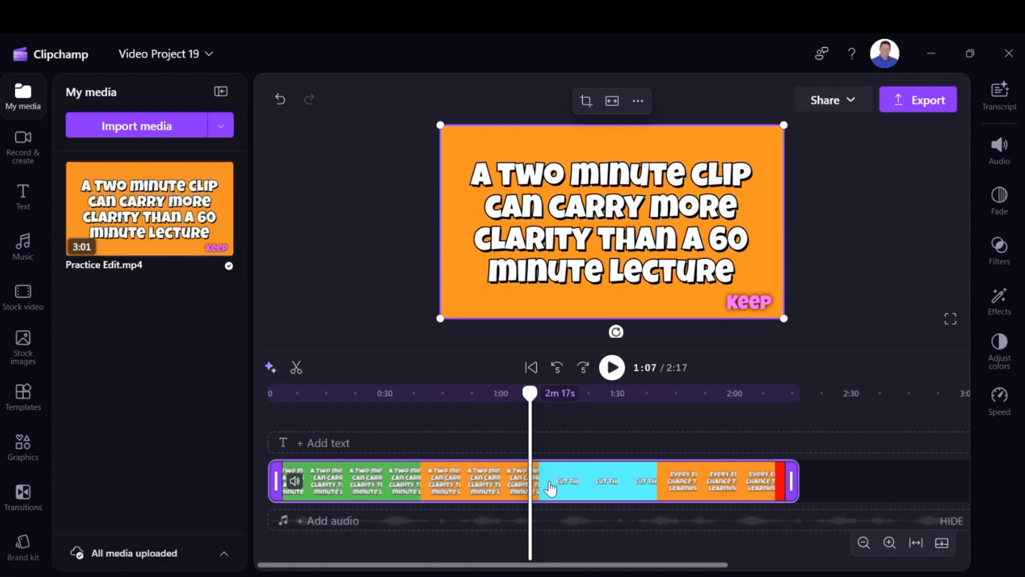
{"action": "left_click_drag", "start_coordinate": [531, 486], "coordinate": [437, 427]}
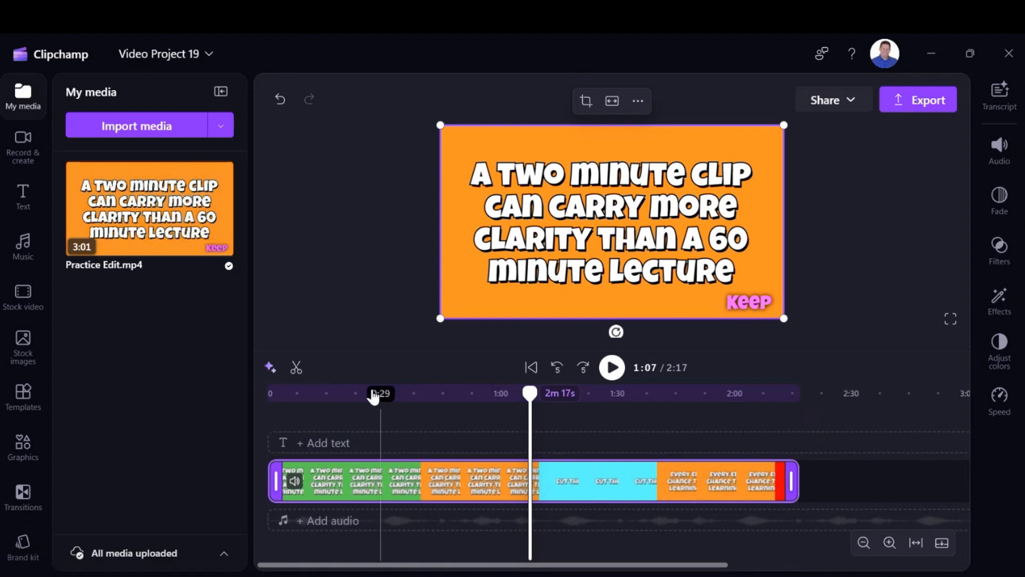
{"action": "left_click", "coordinate": [297, 370]}
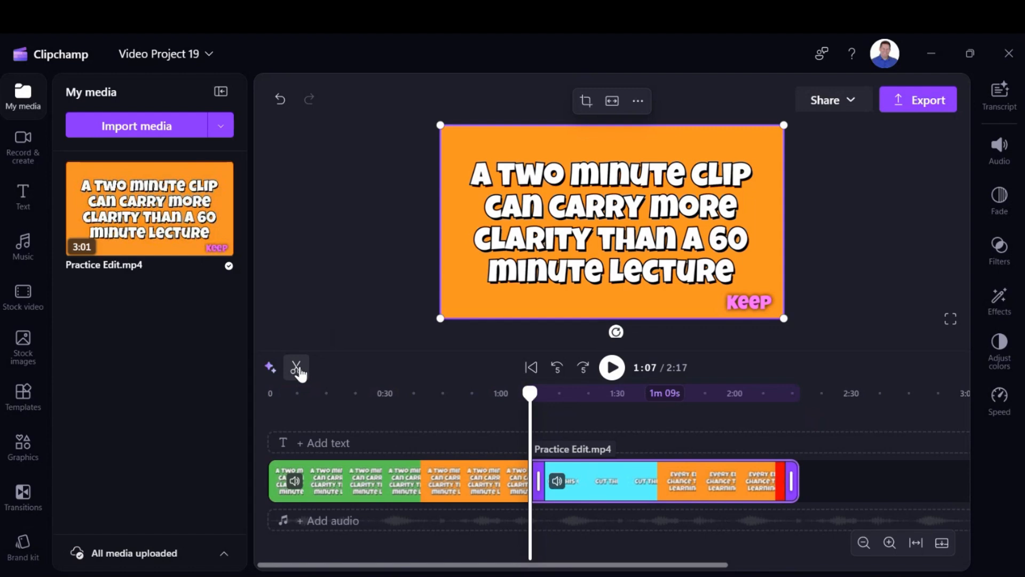
{"action": "left_click", "coordinate": [451, 482]}
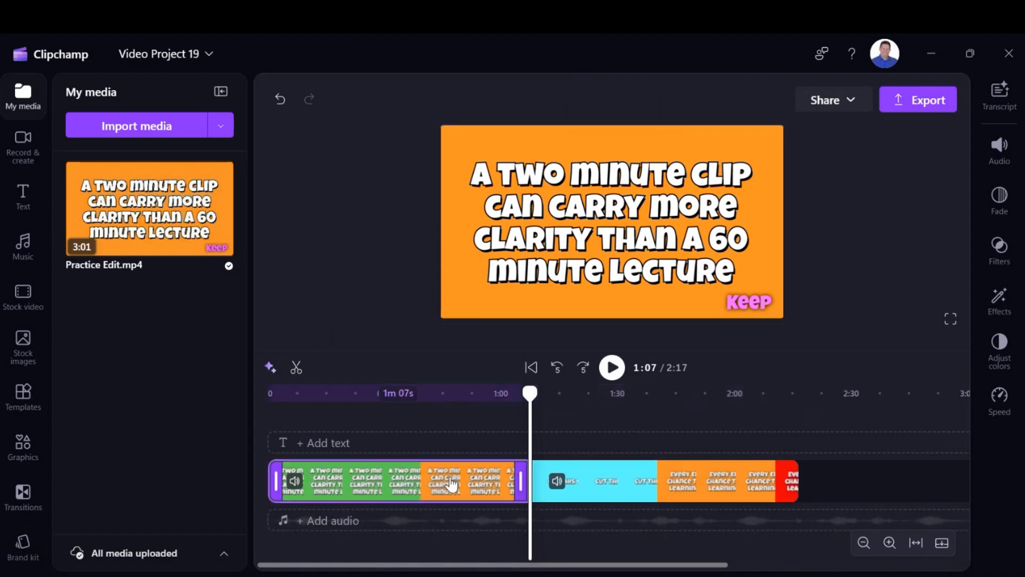
{"action": "left_click", "coordinate": [666, 487]}
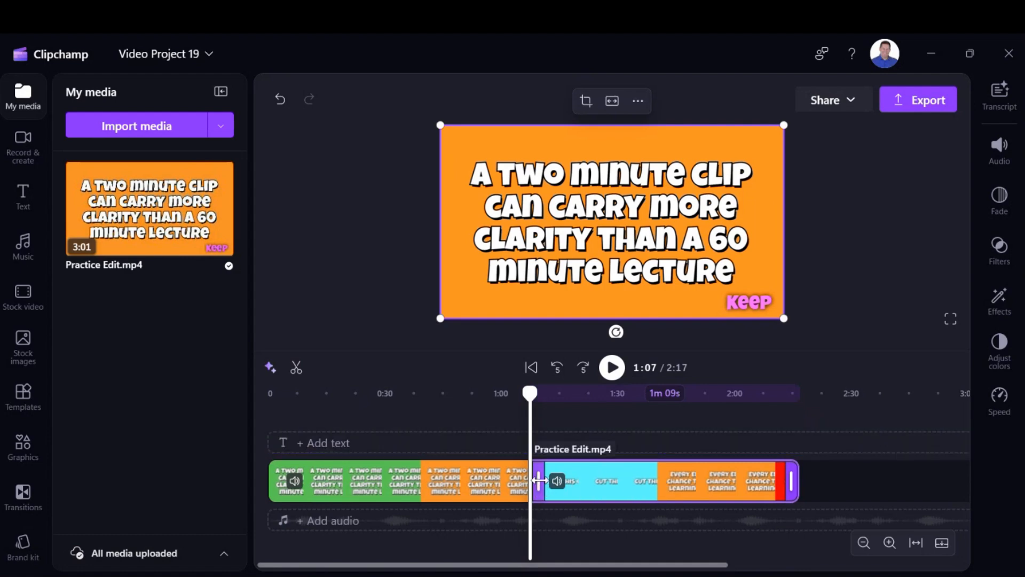
{"action": "mouse_move", "coordinate": [538, 480]}
{"action": "left_mouse_down"}
{"action": "mouse_move", "coordinate": [659, 489]}
{"action": "mouse_move", "coordinate": [535, 483]}
{"action": "left_mouse_up"}
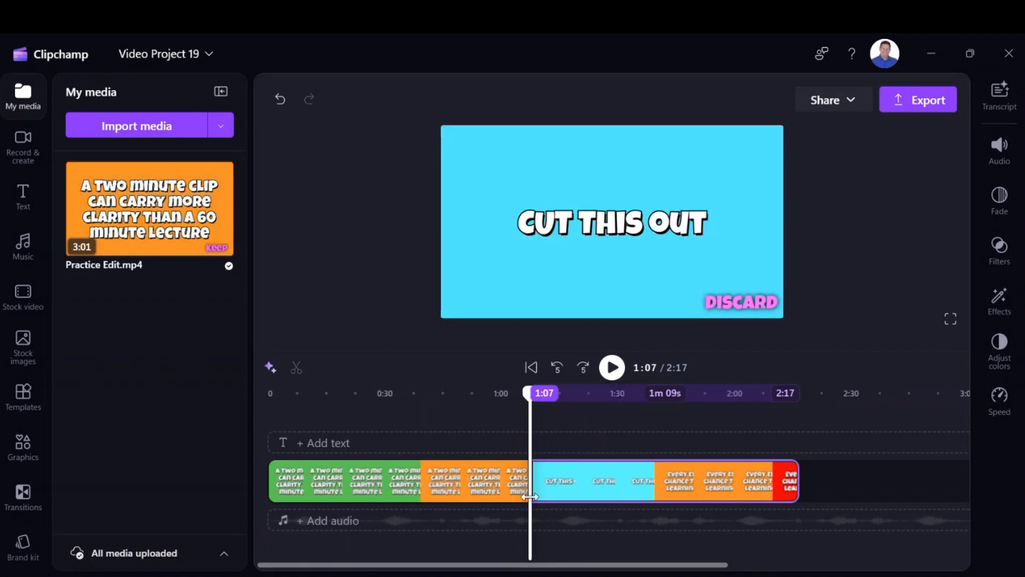
Step: Split the second piece at 1:40, where the blue Cut This Out section ends
{"action": "left_click", "coordinate": [533, 396]}
{"action": "left_click_drag", "start_coordinate": [534, 400], "coordinate": [659, 411]}
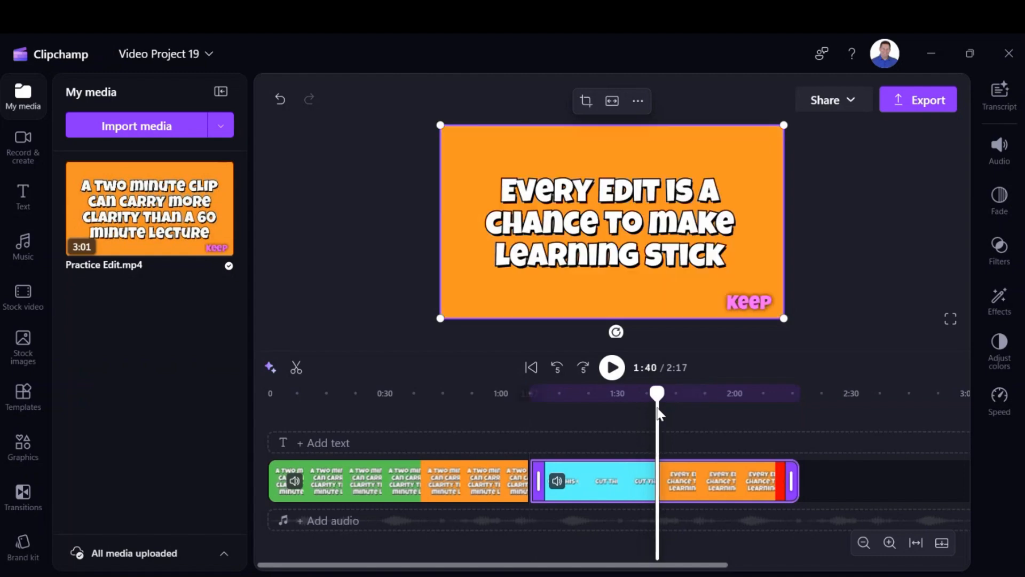
{"action": "left_click", "coordinate": [298, 369]}
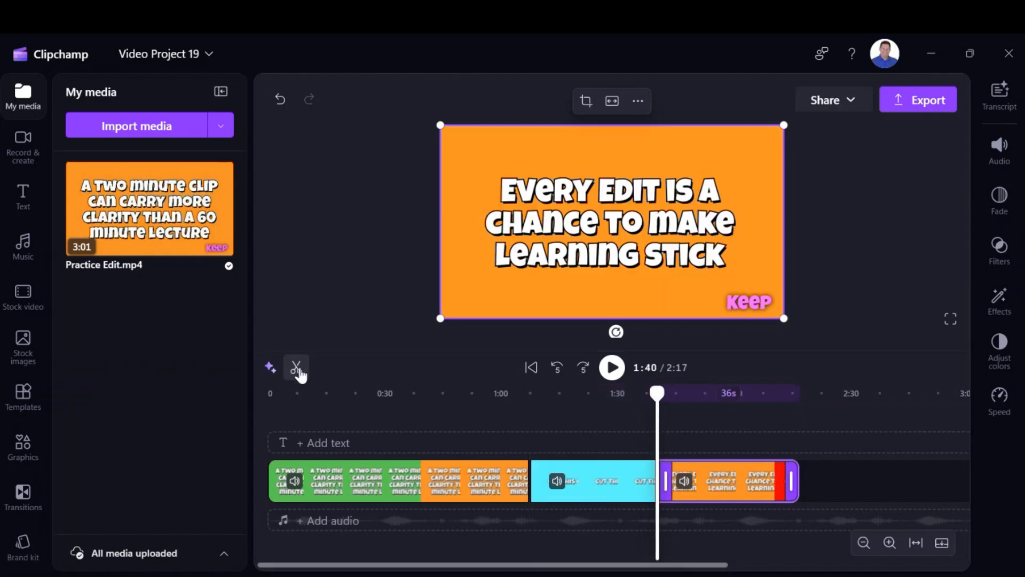
Step: Delete the blue Cut This Out piece from the timeline and undo the deletion
{"action": "left_click", "coordinate": [598, 485]}
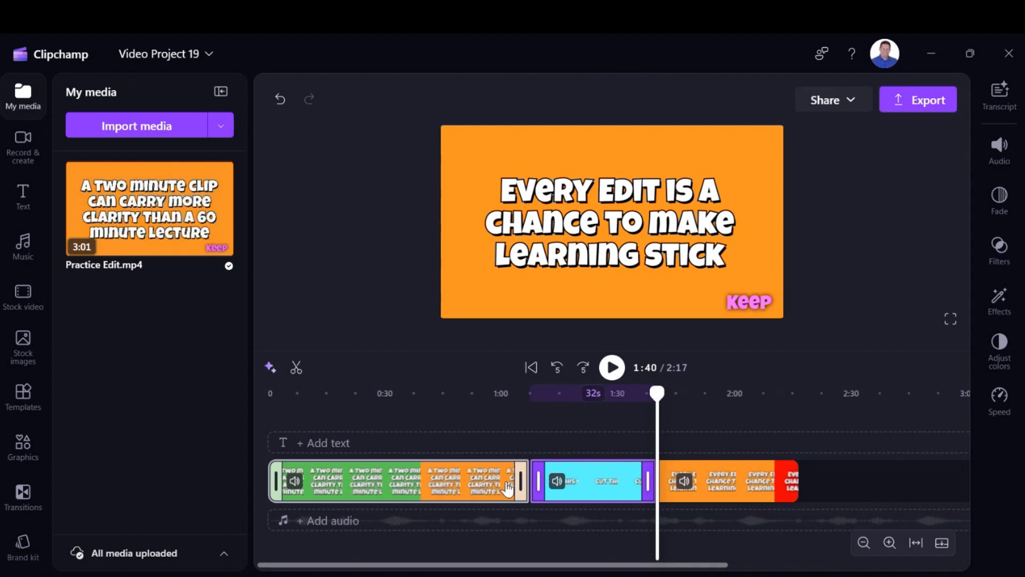
{"action": "key", "text": "Delete"}
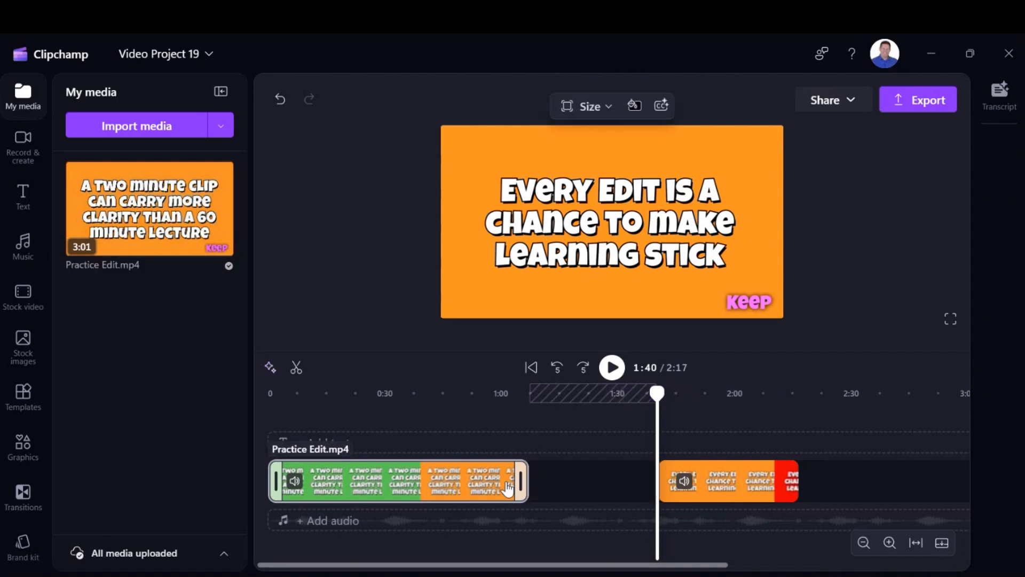
{"action": "mouse_move", "coordinate": [590, 481]}
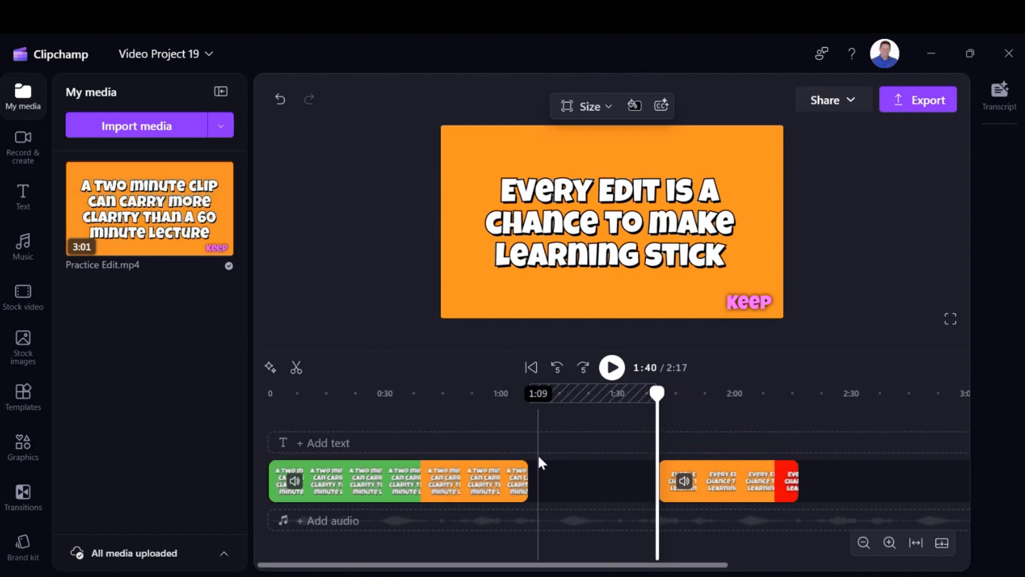
{"action": "left_click", "coordinate": [280, 99]}
Step: Select the blue Cut This Out piece between the two splits and delete it
{"action": "left_click", "coordinate": [592, 482]}
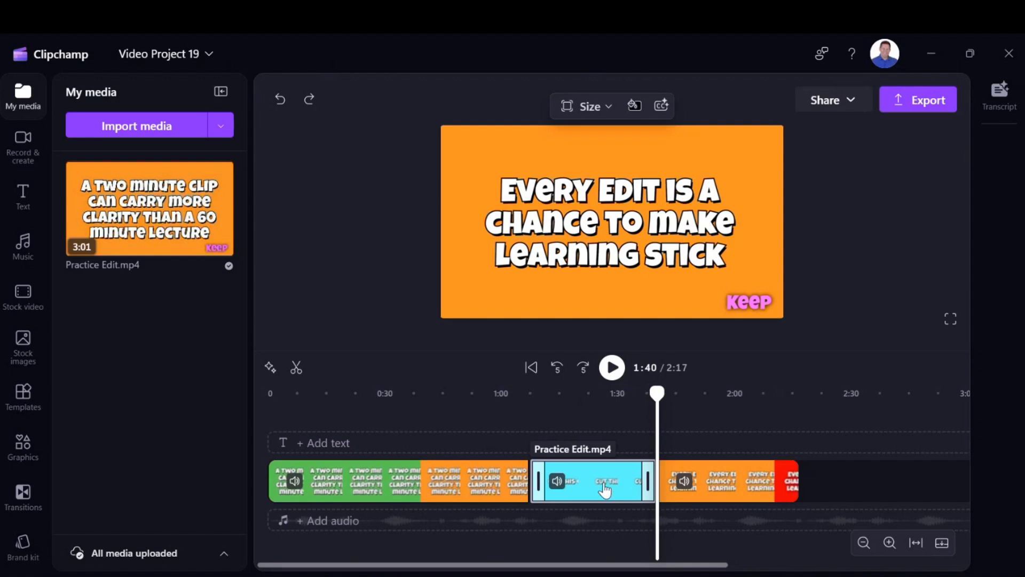
{"action": "left_click", "coordinate": [600, 490]}
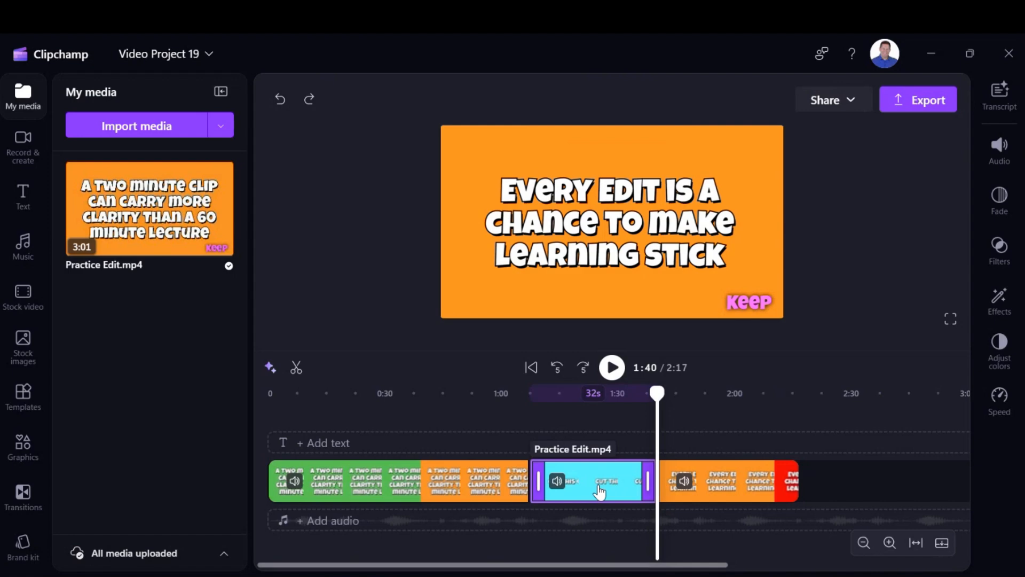
{"action": "key", "text": "Delete"}
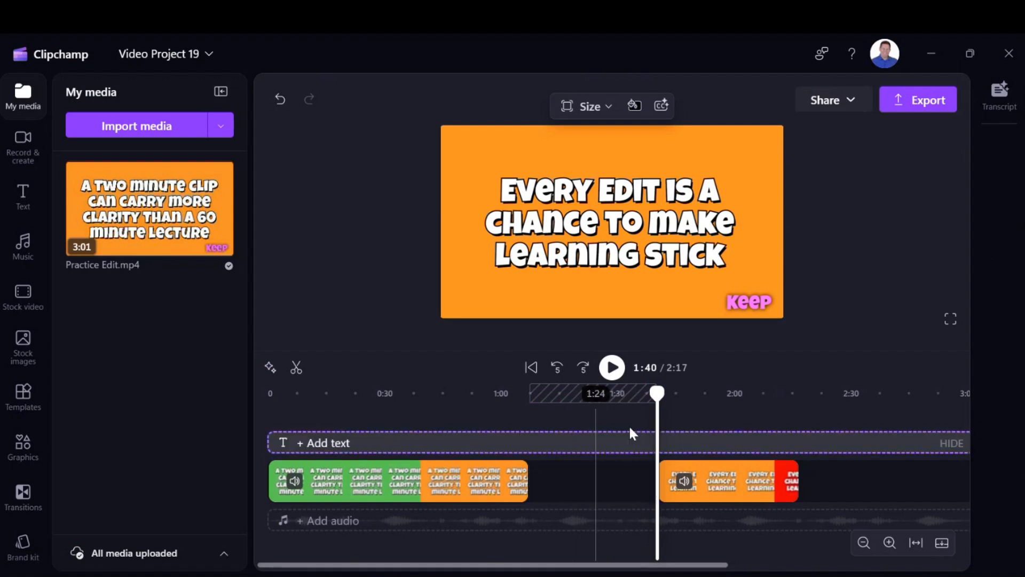
Step: Delete the gap between the two remaining pieces on the timeline and select the second piece
{"action": "left_click_drag", "start_coordinate": [657, 396], "coordinate": [535, 419]}
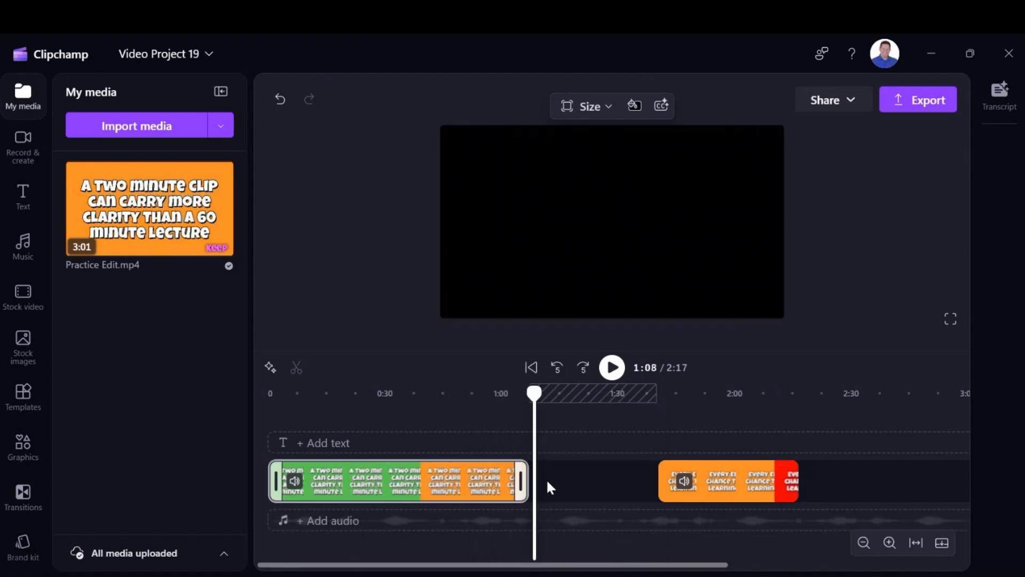
{"action": "left_click_drag", "start_coordinate": [534, 400], "coordinate": [589, 519]}
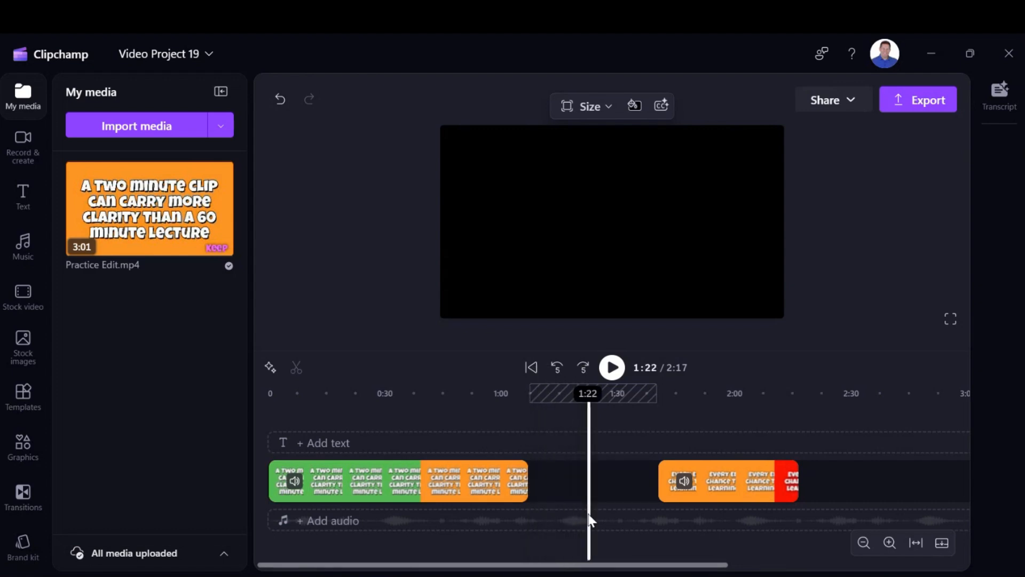
{"action": "mouse_move", "coordinate": [606, 480]}
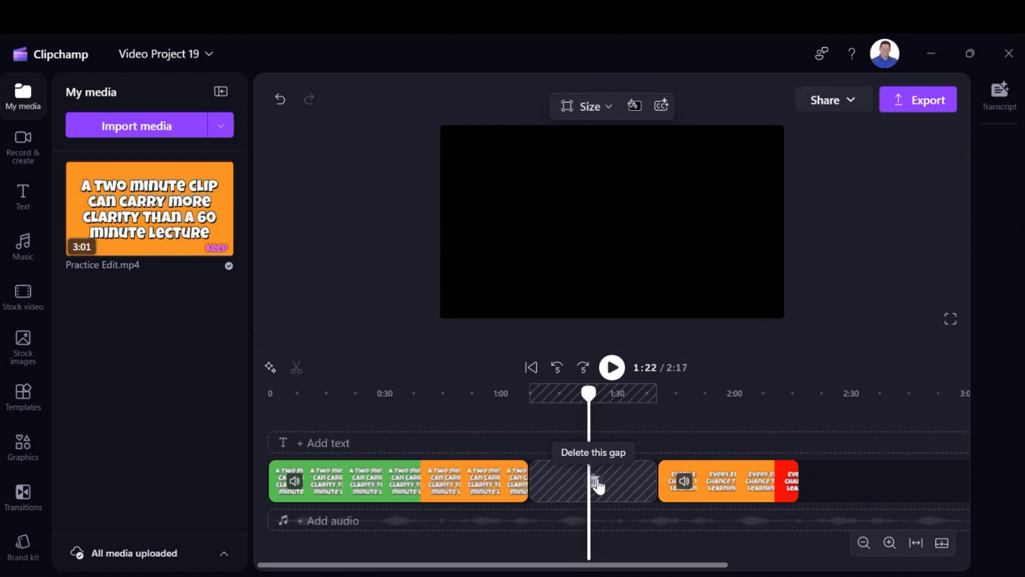
{"action": "left_click", "coordinate": [596, 482]}
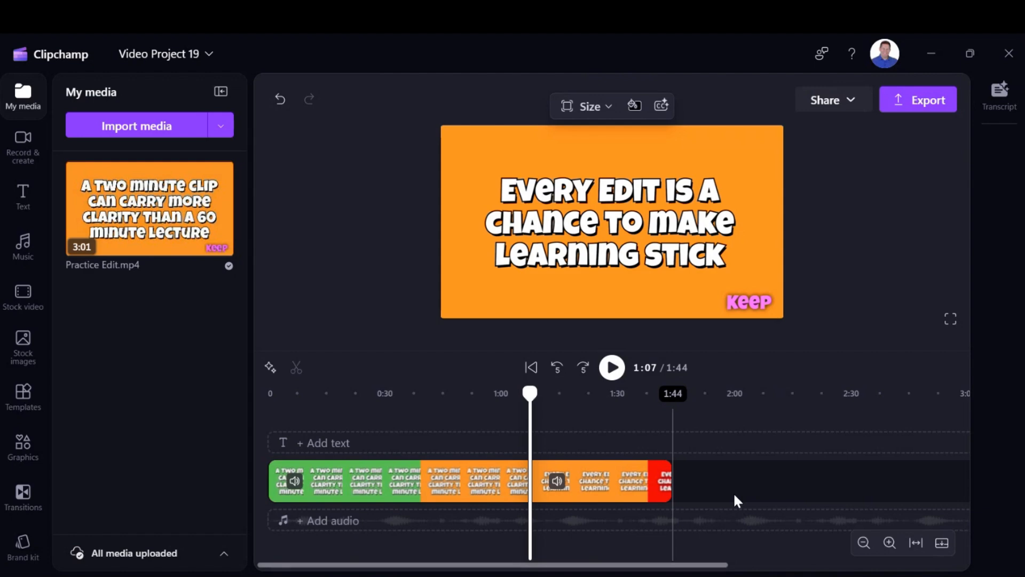
{"action": "left_click", "coordinate": [545, 488]}
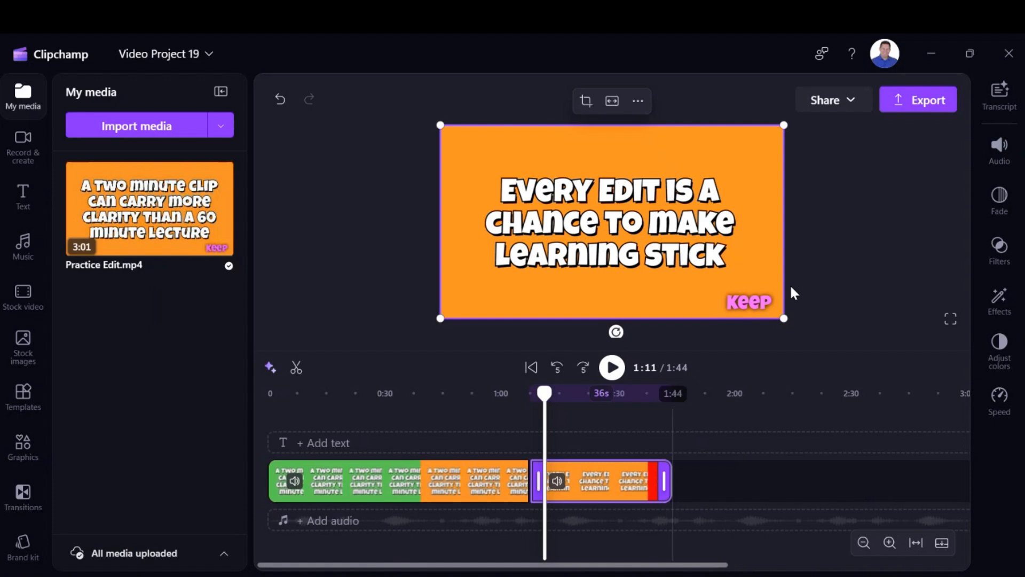
Step: Export the video at 1080p under the file name ExampleClipchamp with cloud storage turned off
{"action": "left_click", "coordinate": [922, 105]}
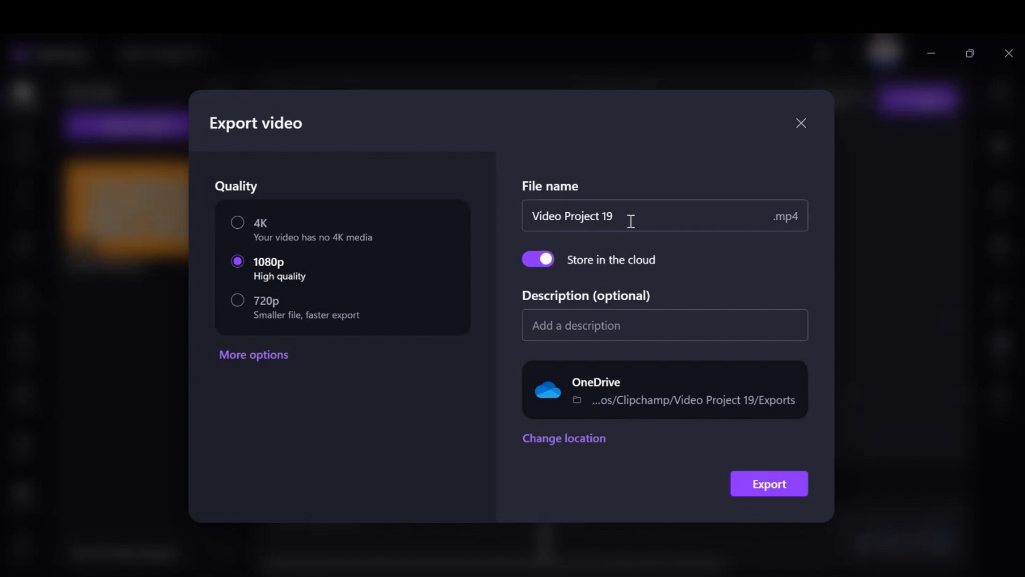
{"action": "left_click_drag", "start_coordinate": [632, 216], "coordinate": [503, 219]}
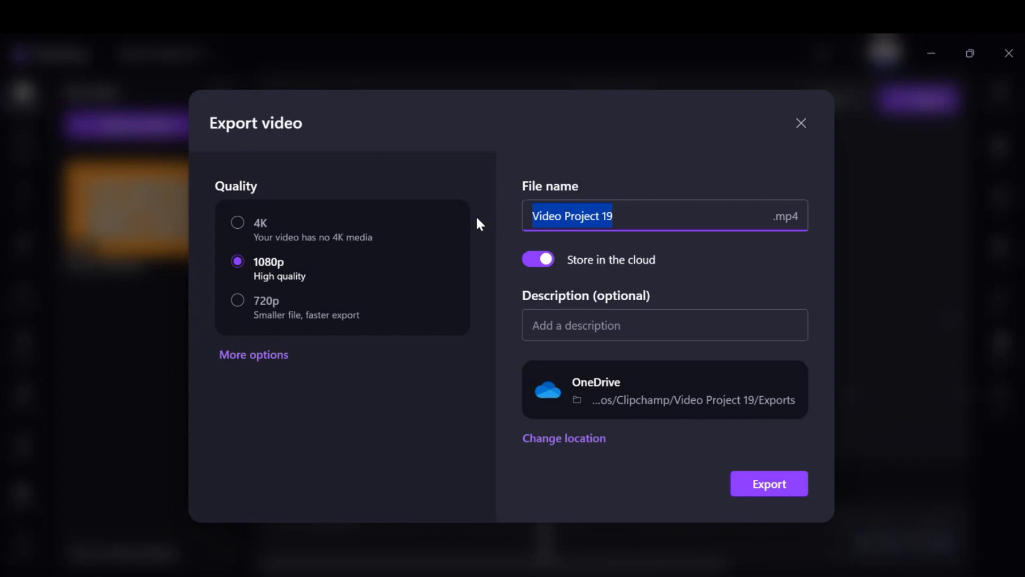
{"action": "type", "text": "Example o"}
{"action": "key", "text": "BackSpace"}
{"action": "type", "text": "Cli"}
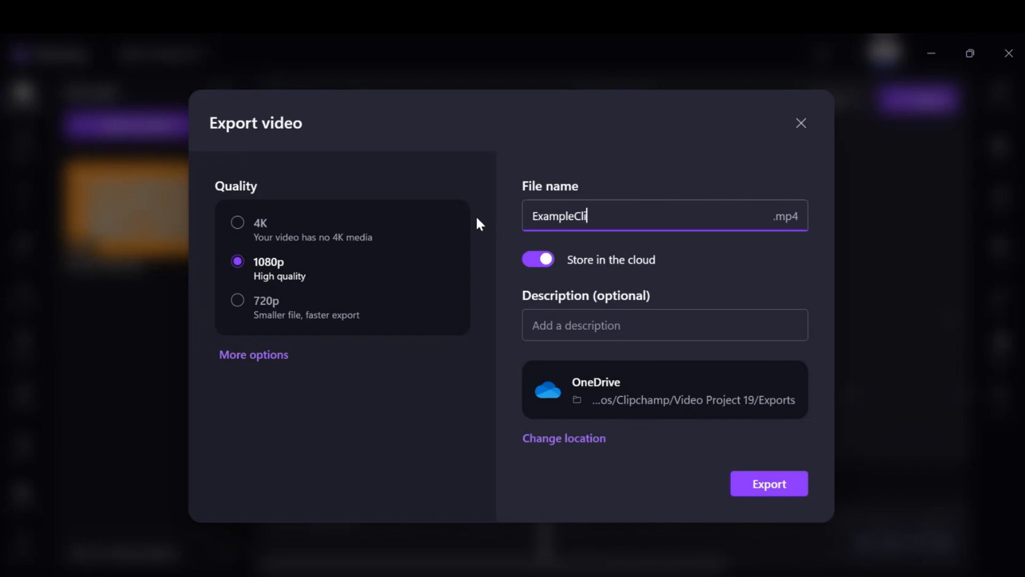
{"action": "type", "text": "pchamp"}
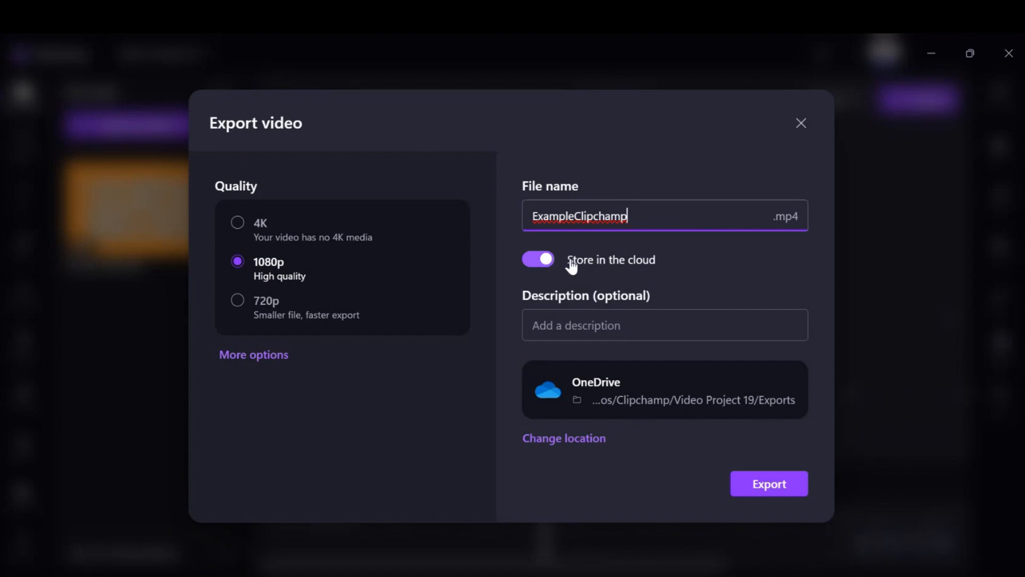
{"action": "left_click", "coordinate": [539, 263]}
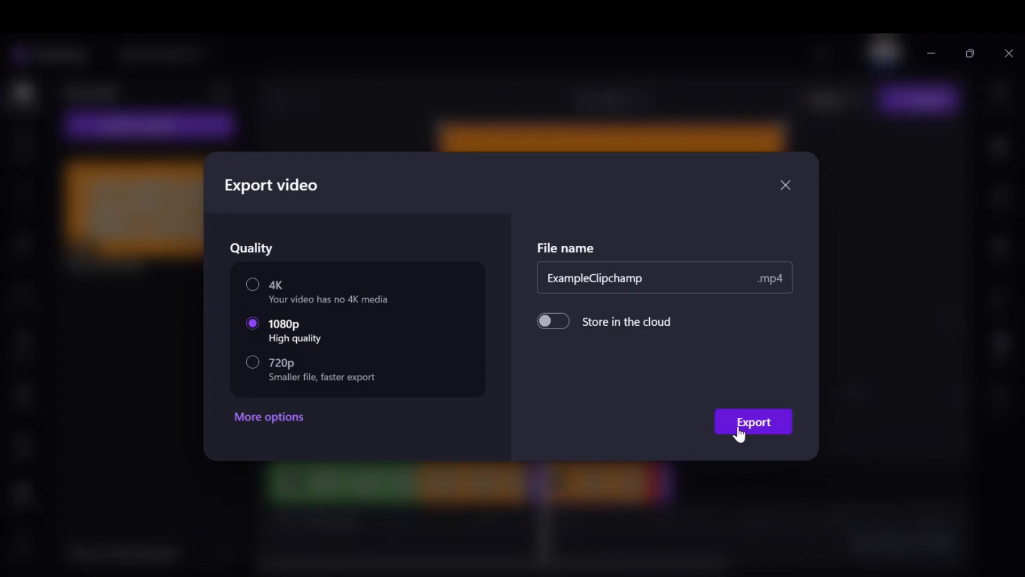
{"action": "left_click", "coordinate": [749, 425]}
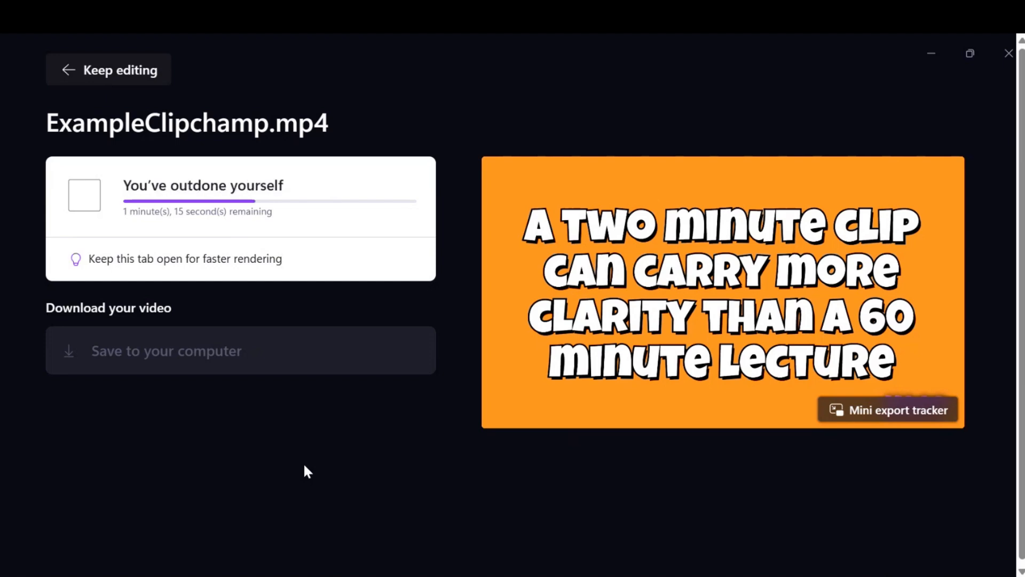
Step: Switch to the Blackboard document, start editing it and add a content block below the Re-Live the Full 30 Minutes in Real-Time heading
{"action": "left_click", "coordinate": [930, 54]}
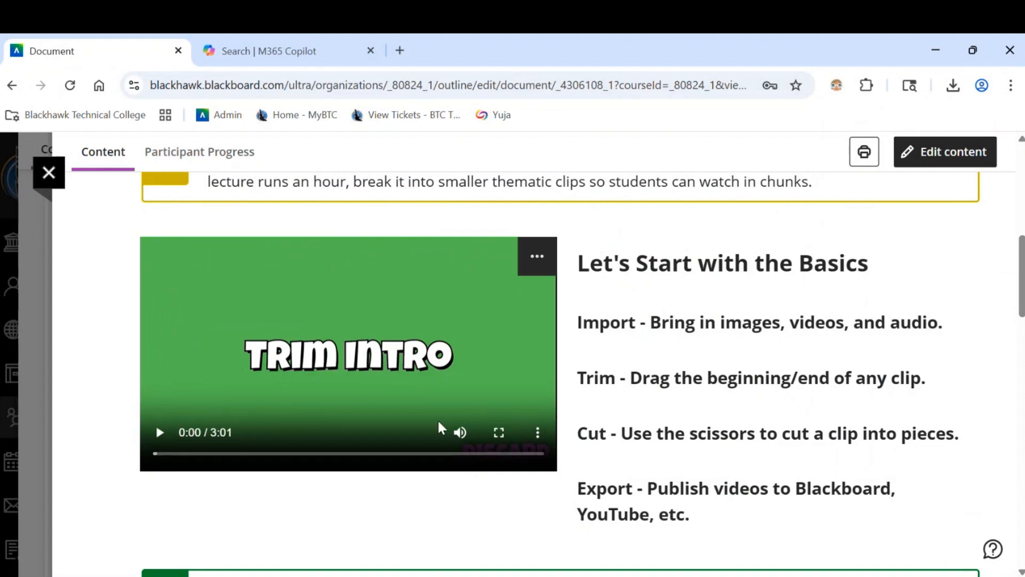
{"action": "scroll", "coordinate": [441, 427], "scroll_direction": "down", "scroll_amount": 4}
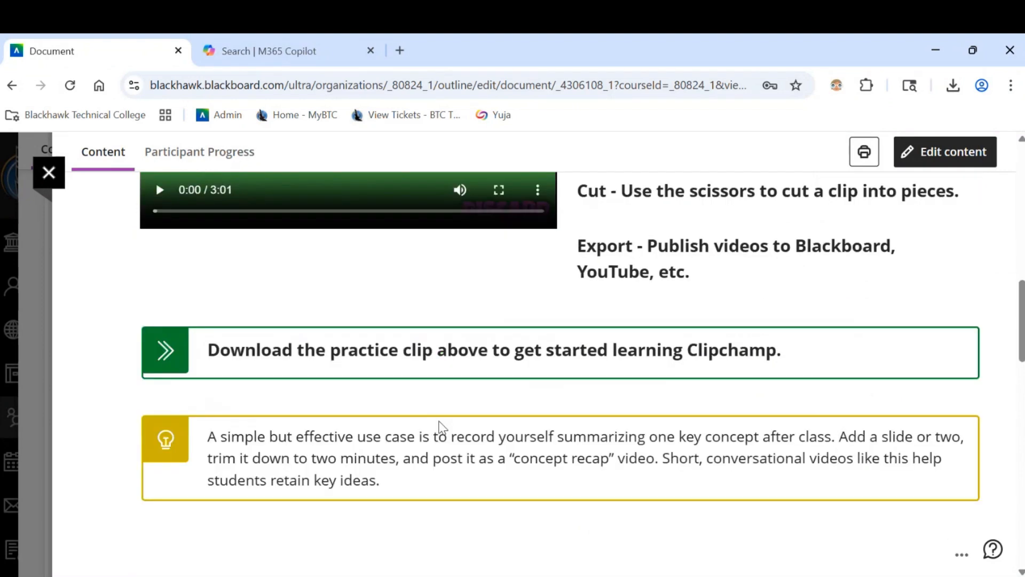
{"action": "scroll", "coordinate": [441, 430], "scroll_direction": "down", "scroll_amount": 9}
{"action": "scroll", "coordinate": [442, 432], "scroll_direction": "down", "scroll_amount": 9}
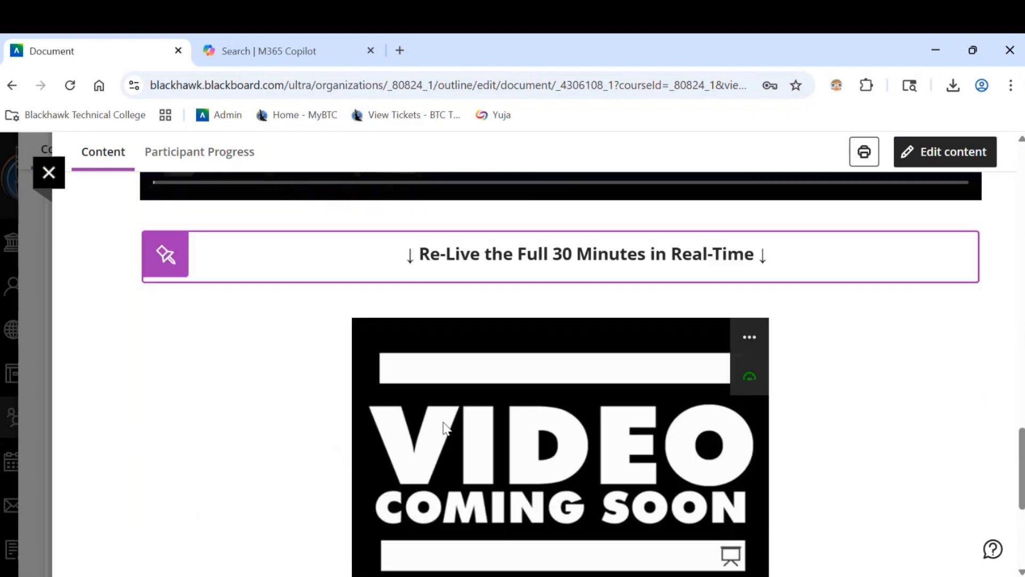
{"action": "scroll", "coordinate": [443, 433], "scroll_direction": "up", "scroll_amount": 5}
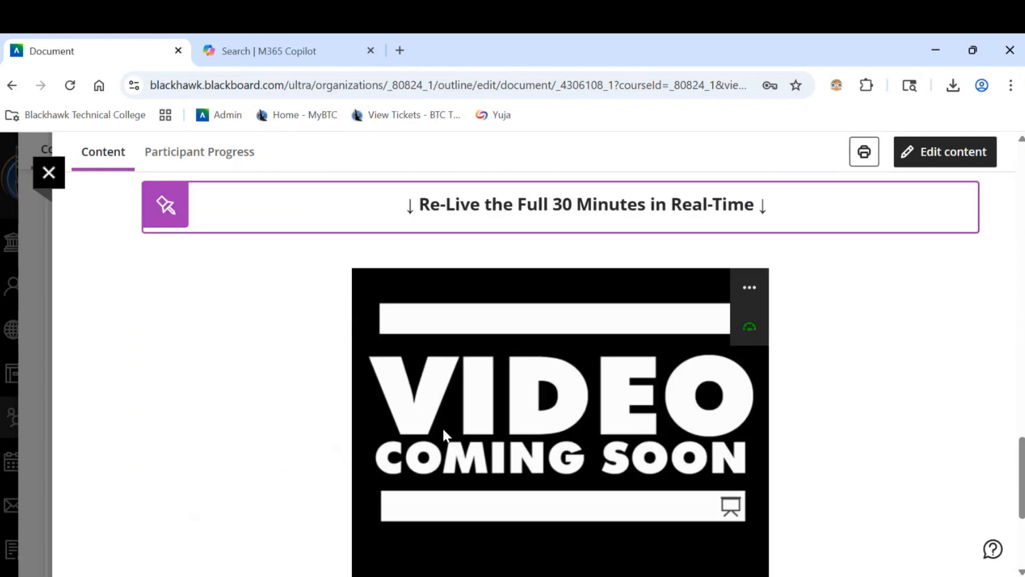
{"action": "left_click", "coordinate": [950, 161]}
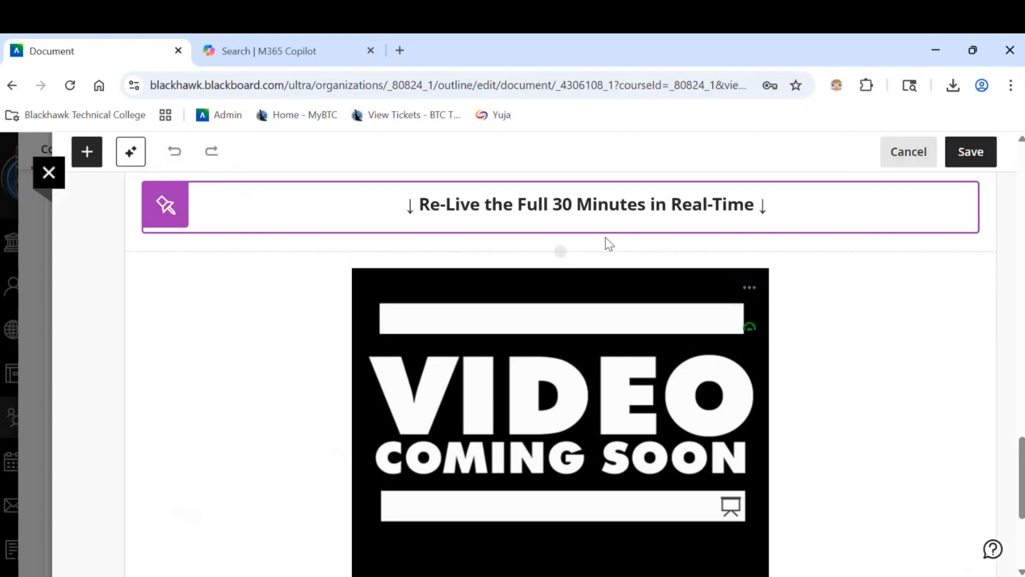
{"action": "left_click", "coordinate": [560, 252]}
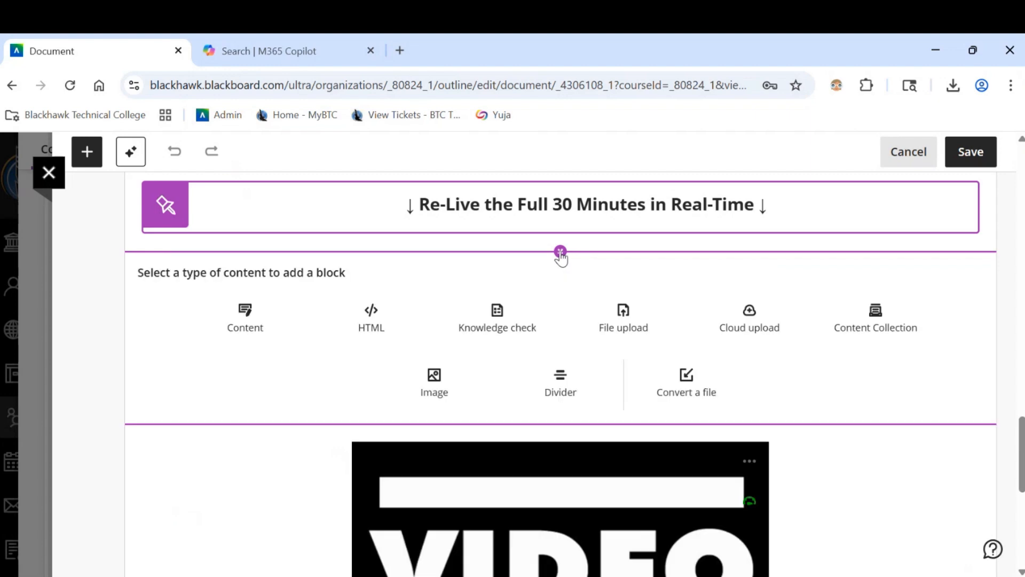
{"action": "left_click", "coordinate": [251, 332]}
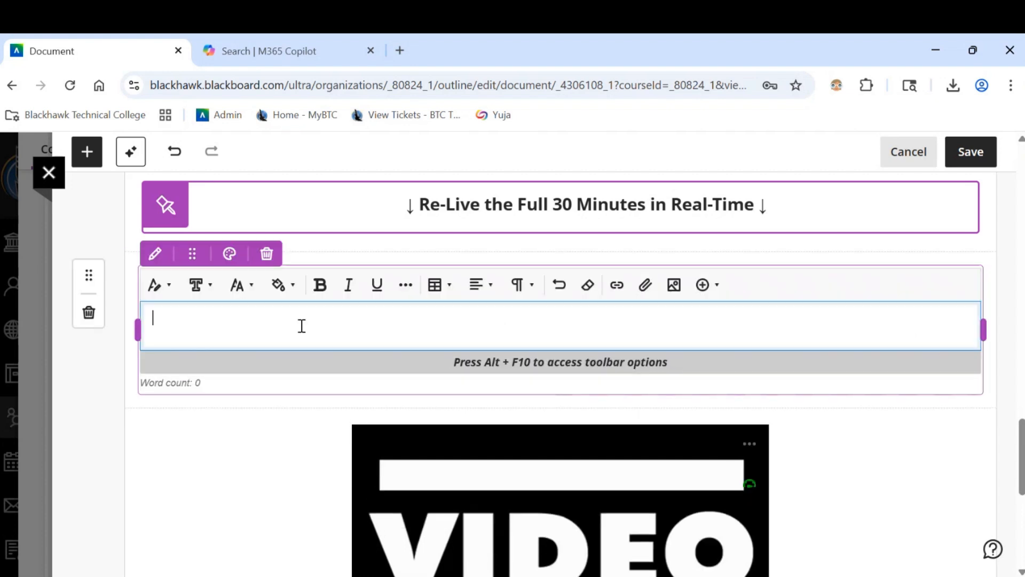
Step: Launch the YuJa Media Chooser from the Content Market for the new block and show its media upload options
{"action": "left_click", "coordinate": [704, 285]}
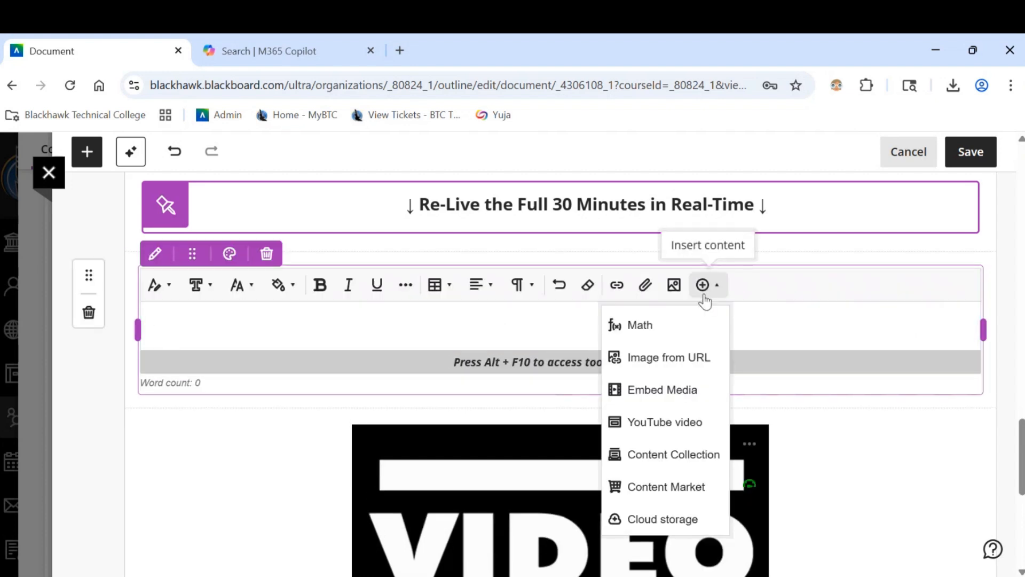
{"action": "left_click", "coordinate": [664, 483]}
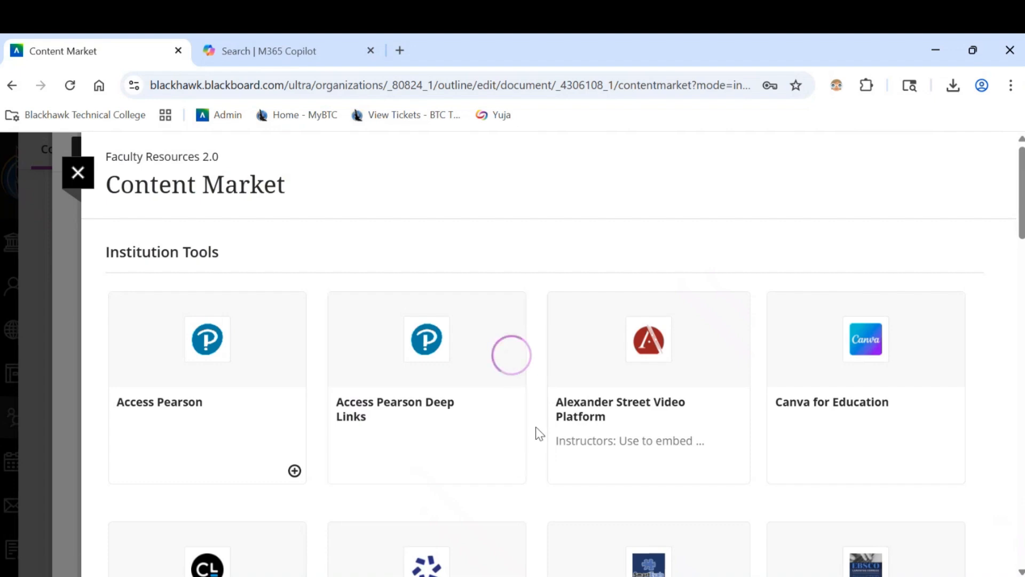
{"action": "scroll", "coordinate": [536, 432], "scroll_direction": "down", "scroll_amount": 2}
{"action": "scroll", "coordinate": [536, 427], "scroll_direction": "down", "scroll_amount": 15}
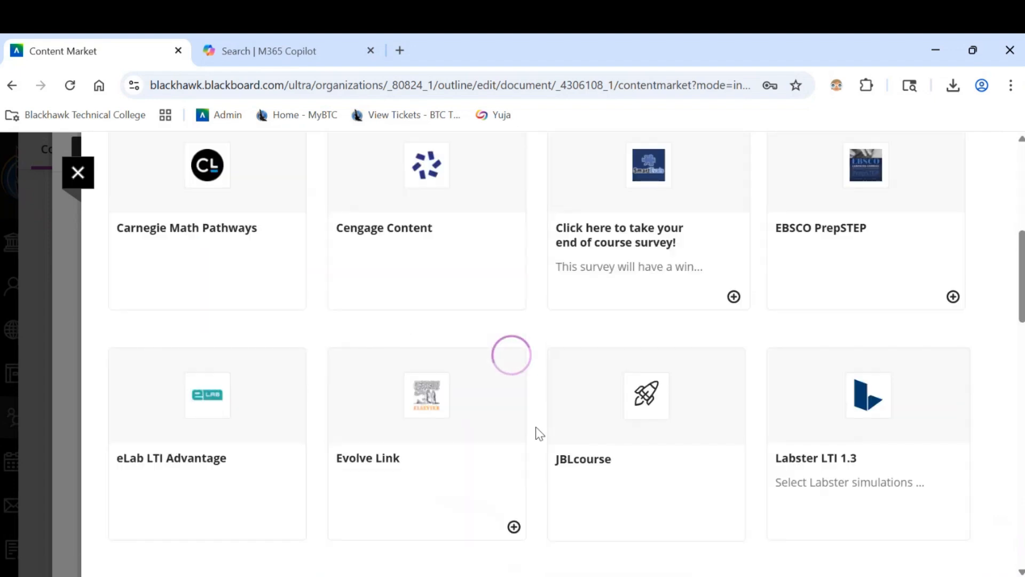
{"action": "scroll", "coordinate": [536, 428], "scroll_direction": "down", "scroll_amount": 10}
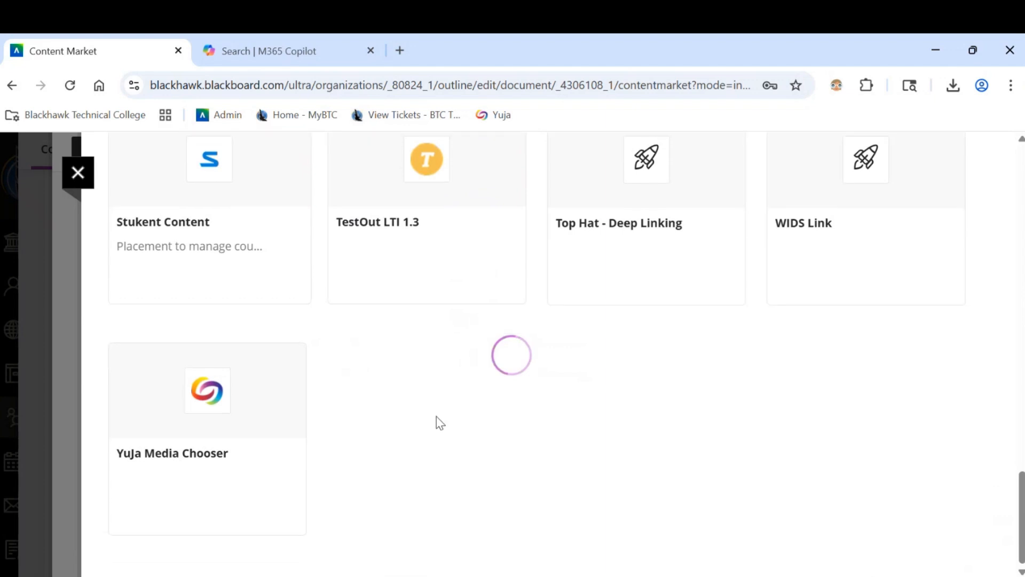
{"action": "left_click", "coordinate": [227, 430]}
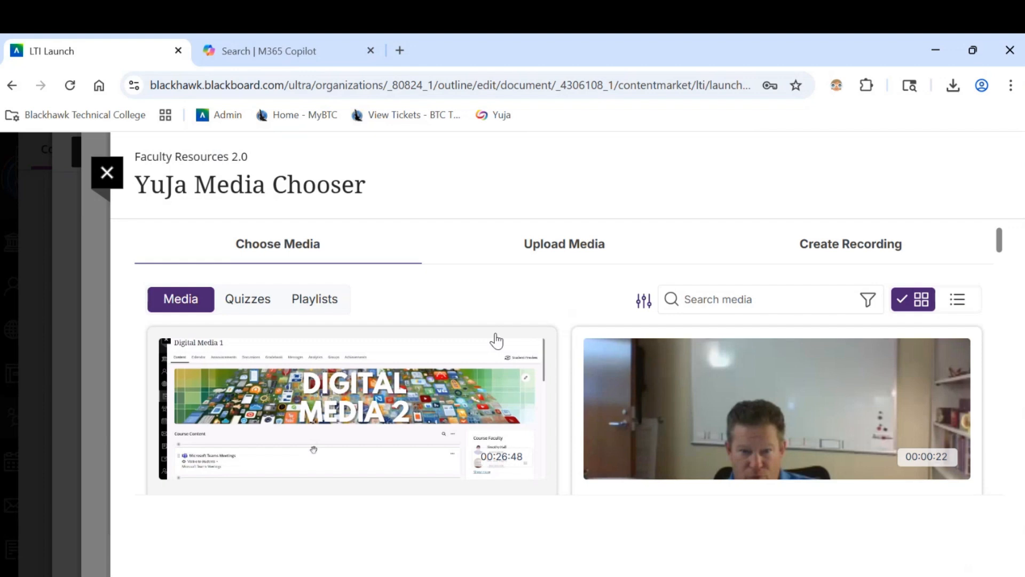
{"action": "left_click", "coordinate": [566, 253]}
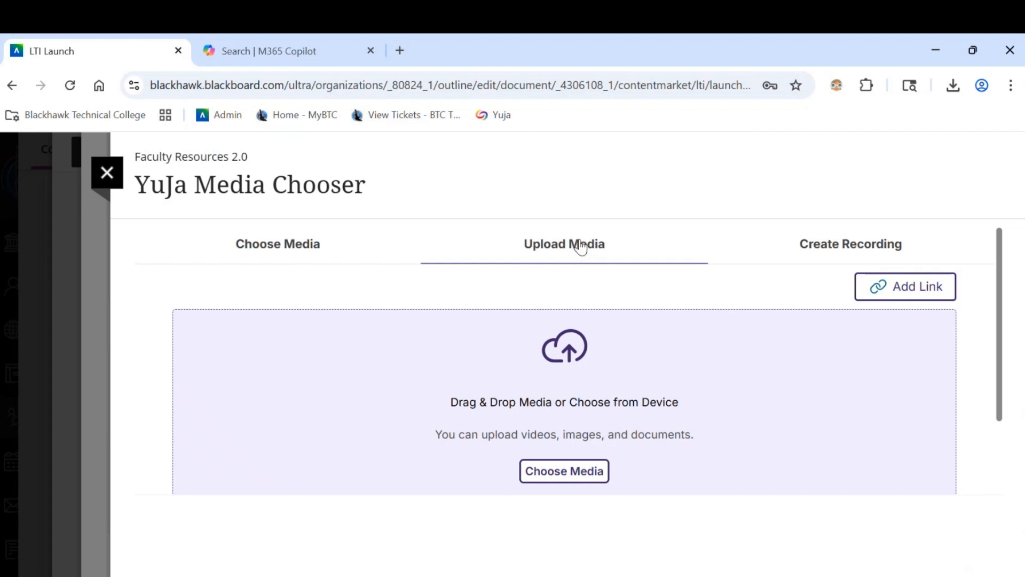
Step: Switch back to Clipchamp and save the exported video to the Desktop as the MP4 file ExampleClipchamp
{"action": "mouse_move", "coordinate": [415, 575]}
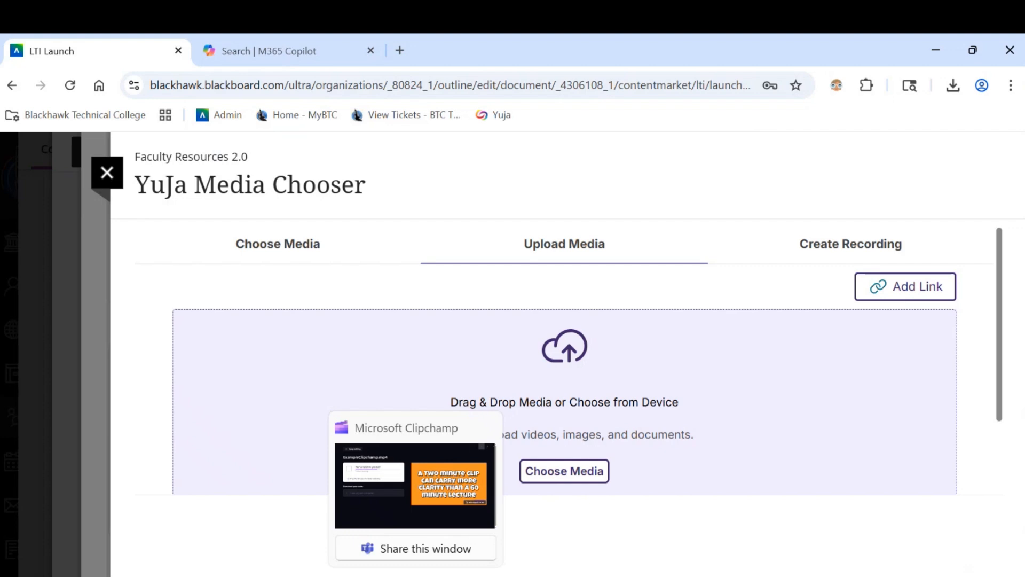
{"action": "left_click", "coordinate": [403, 500]}
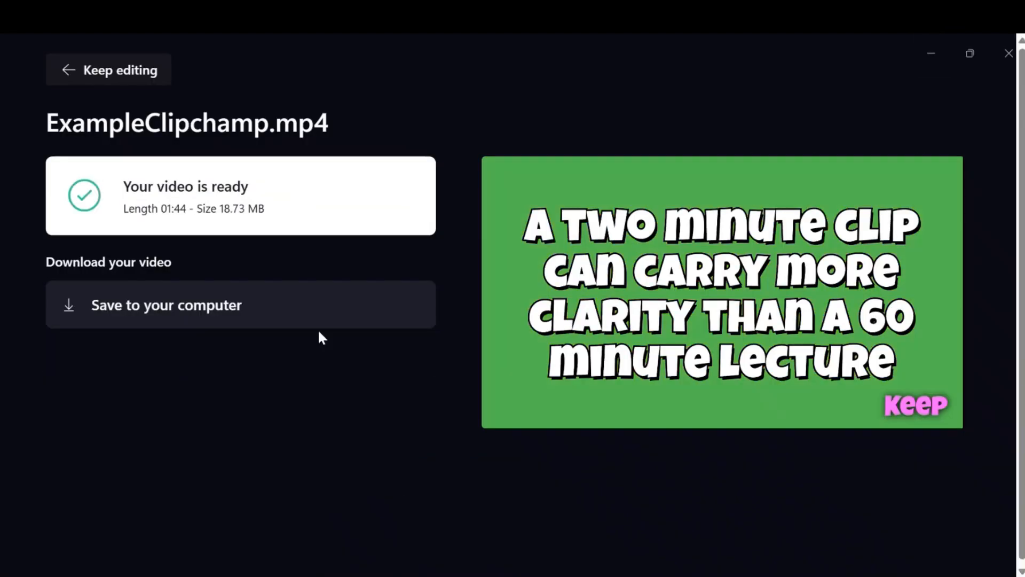
{"action": "left_click", "coordinate": [164, 316]}
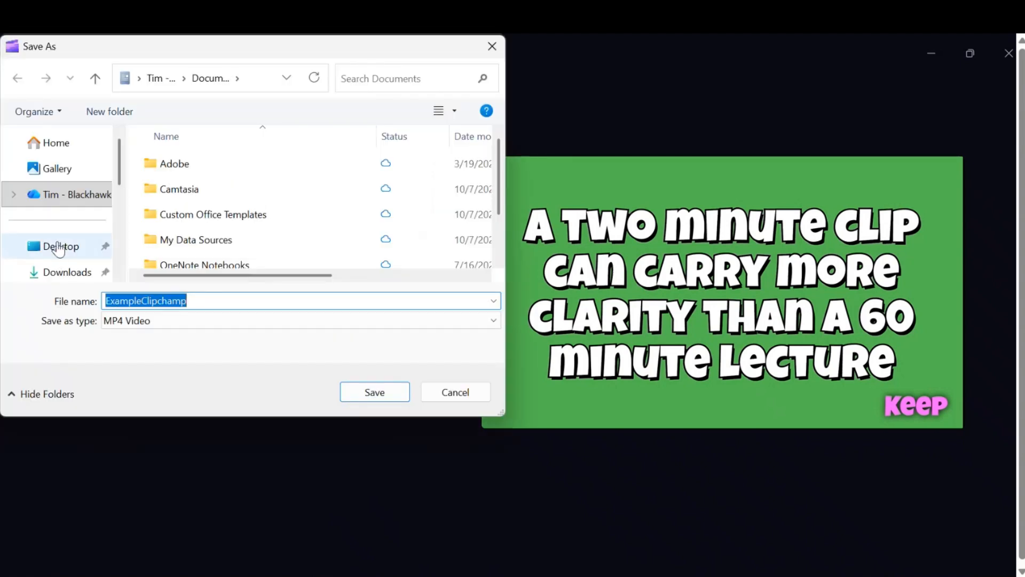
{"action": "left_click", "coordinate": [59, 247]}
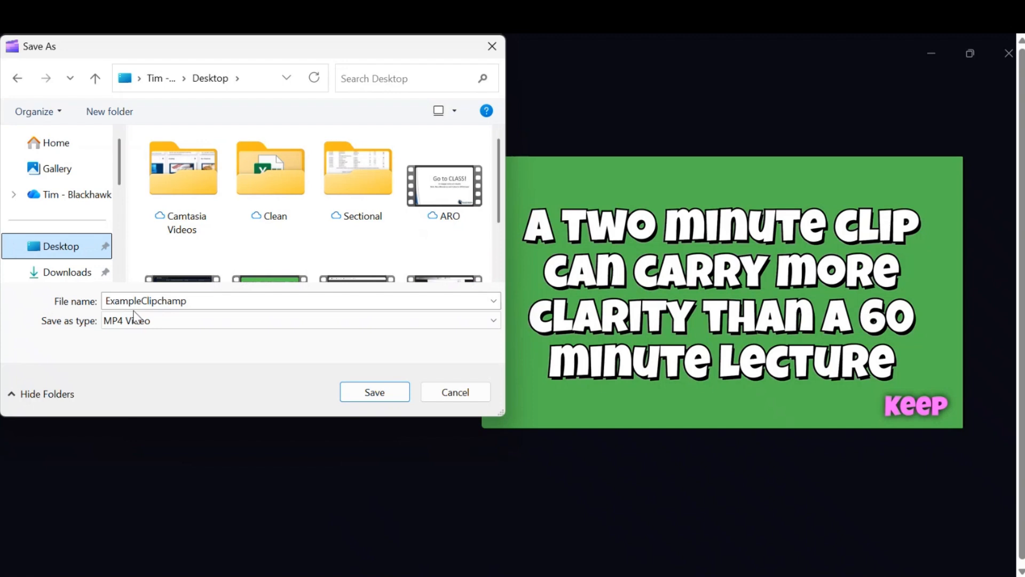
{"action": "left_click", "coordinate": [386, 395]}
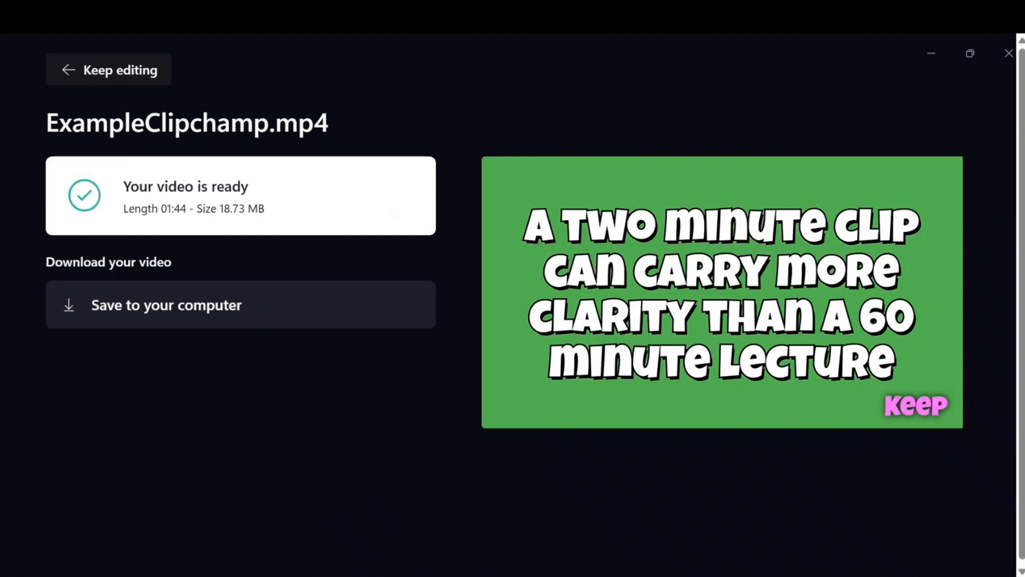
Step: Return to the YuJa Media Chooser in the browser and add the ExampleClipchamp file from the Desktop for upload
{"action": "mouse_move", "coordinate": [309, 574]}
{"action": "left_click", "coordinate": [304, 488]}
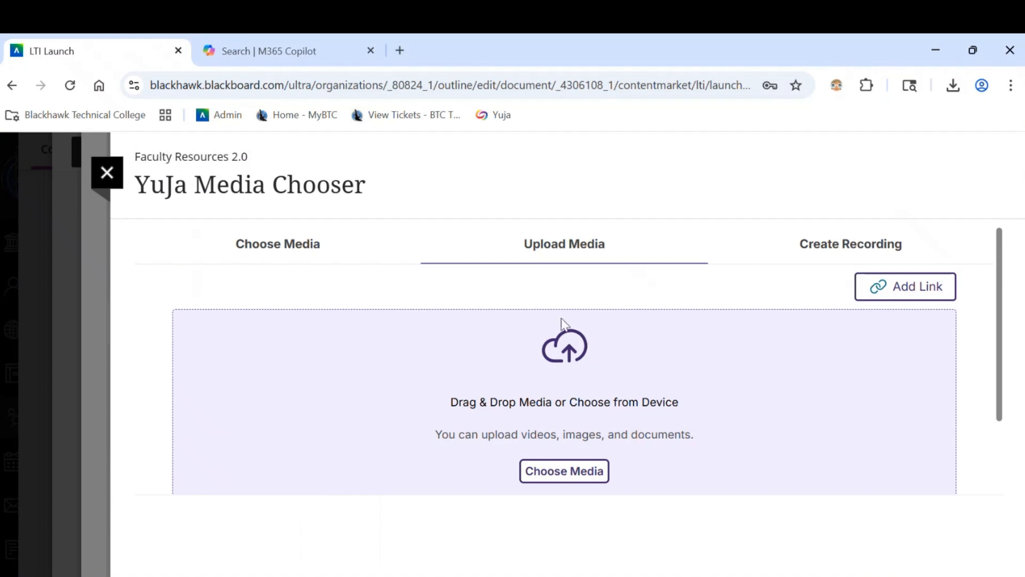
{"action": "left_click", "coordinate": [578, 474]}
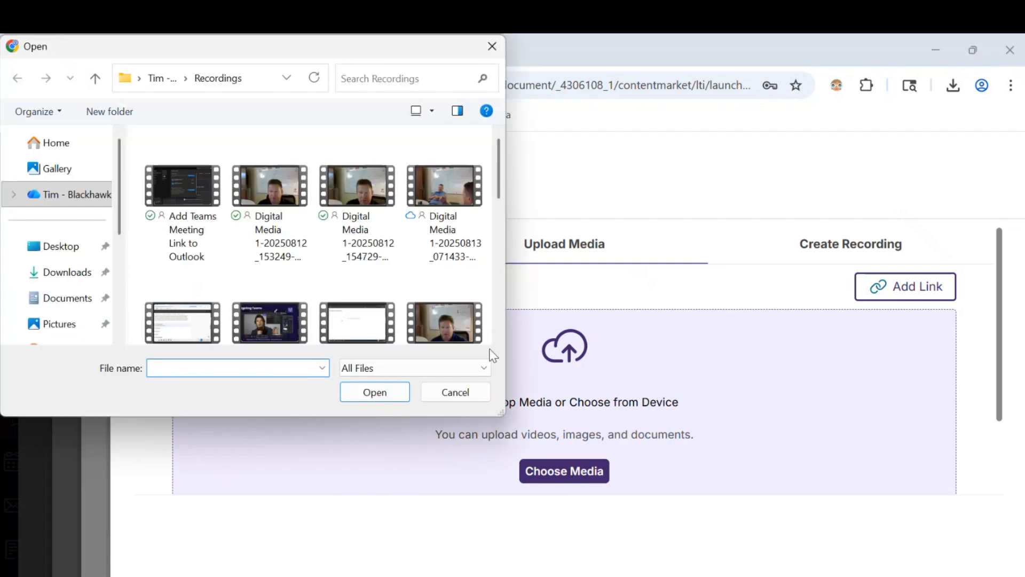
{"action": "left_click", "coordinate": [61, 246]}
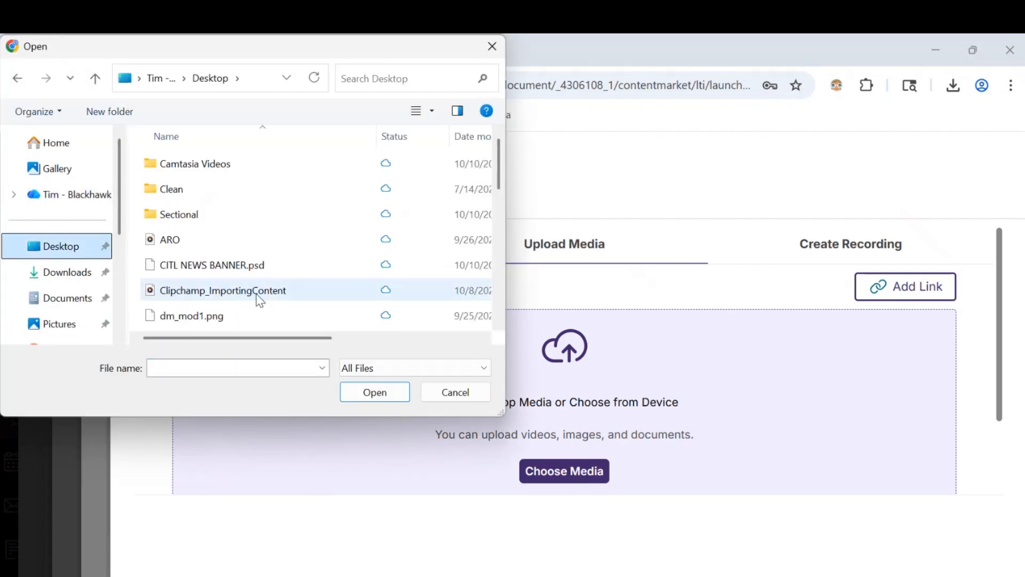
{"action": "left_click", "coordinate": [208, 292]}
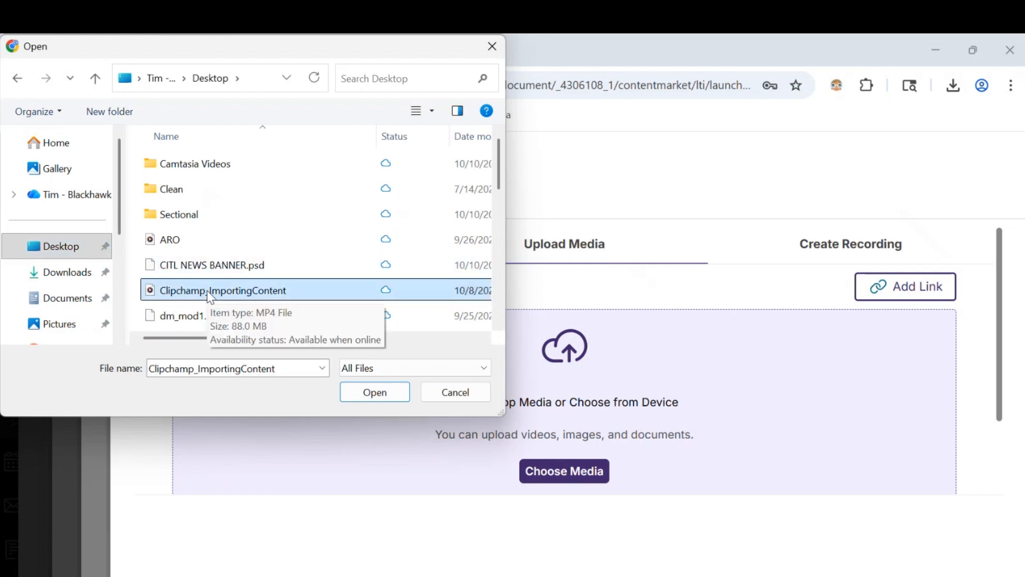
{"action": "scroll", "coordinate": [222, 254], "scroll_direction": "down", "scroll_amount": 2}
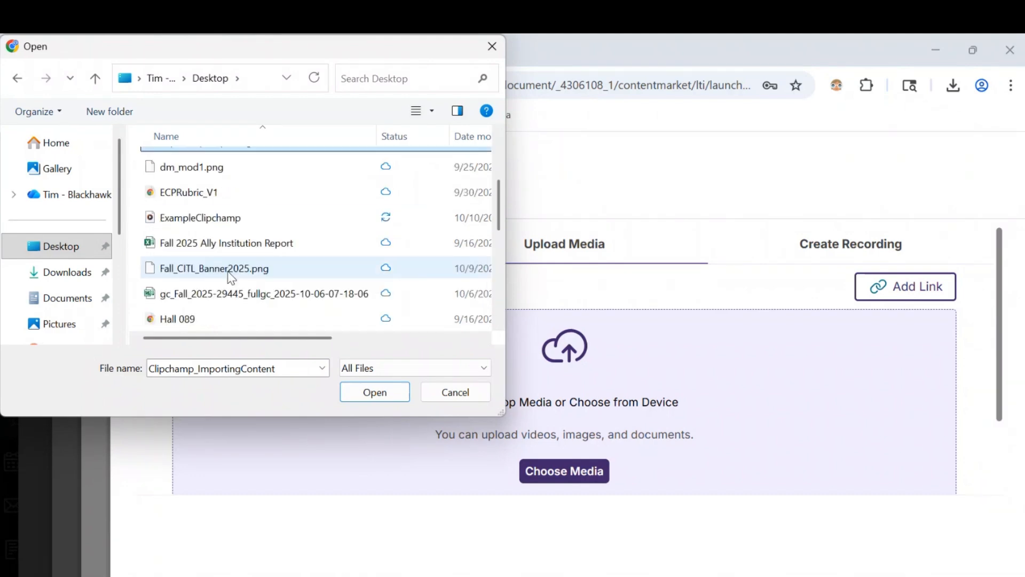
{"action": "left_click", "coordinate": [208, 225]}
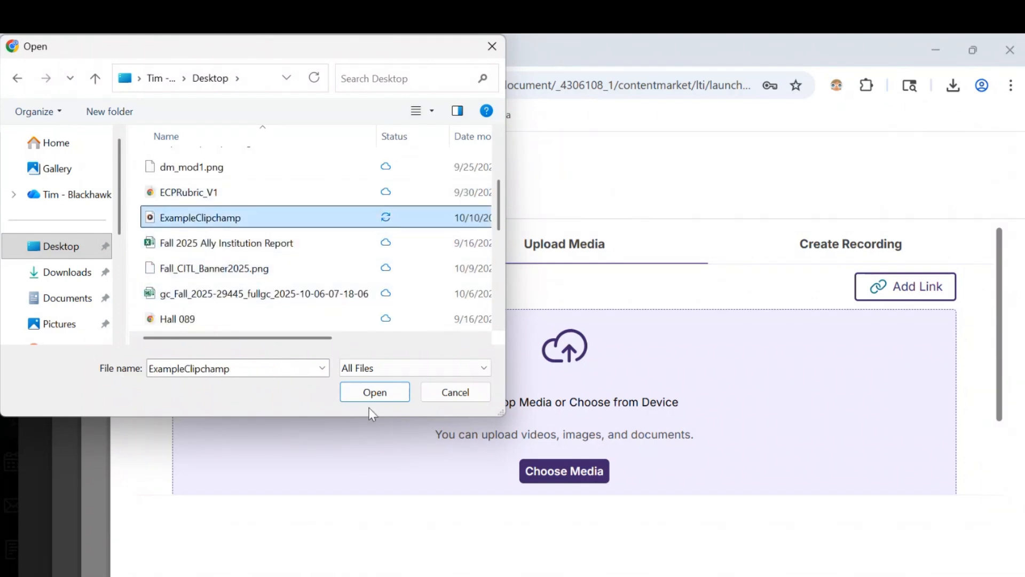
{"action": "left_click", "coordinate": [374, 390]}
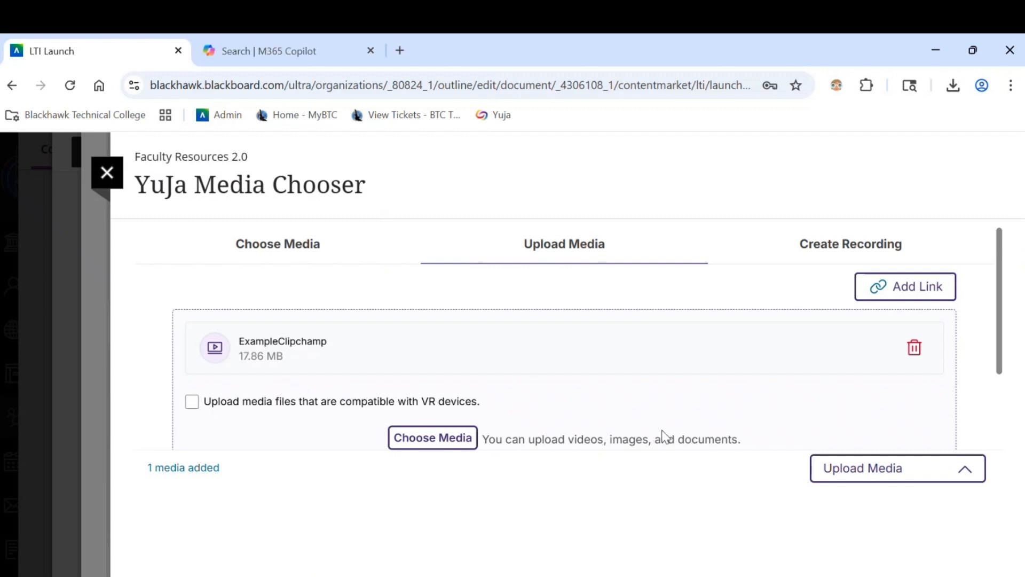
Step: Upload the ExampleClipchamp file to YuJa and choose the uploaded video for insertion into the document
{"action": "left_click", "coordinate": [884, 474]}
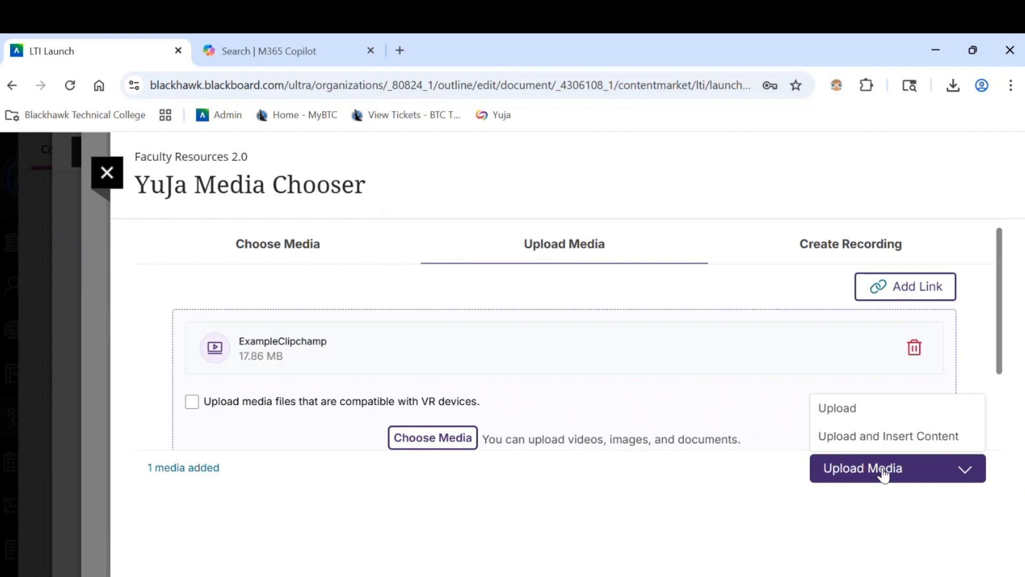
{"action": "left_click", "coordinate": [852, 415]}
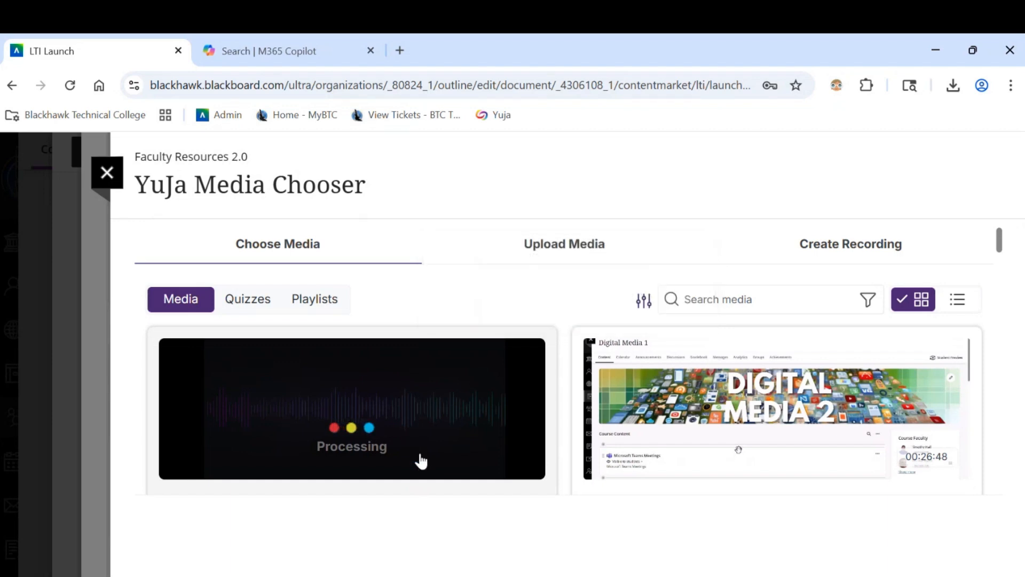
{"action": "left_click", "coordinate": [438, 406]}
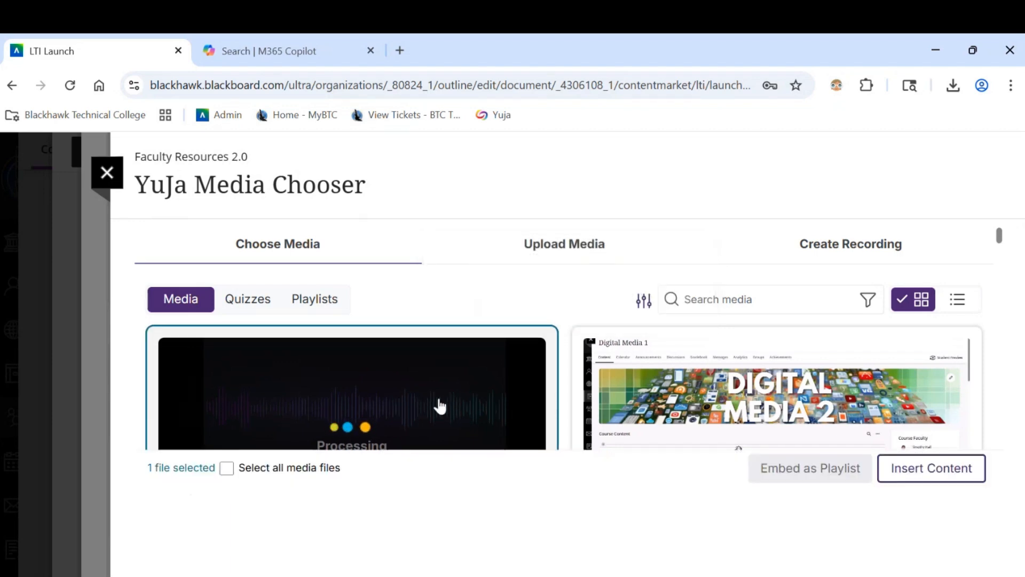
{"action": "left_click", "coordinate": [947, 480]}
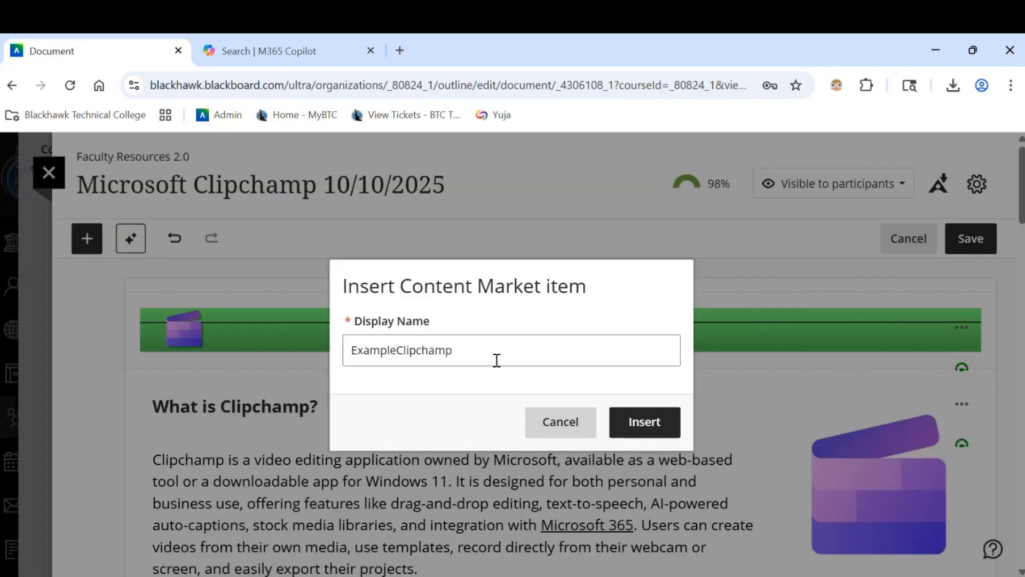
Step: Set the Content Market item's display name to Example Clipchamp and insert it into the document block
{"action": "left_click", "coordinate": [451, 348]}
{"action": "left_click_drag", "start_coordinate": [451, 348], "coordinate": [315, 342]}
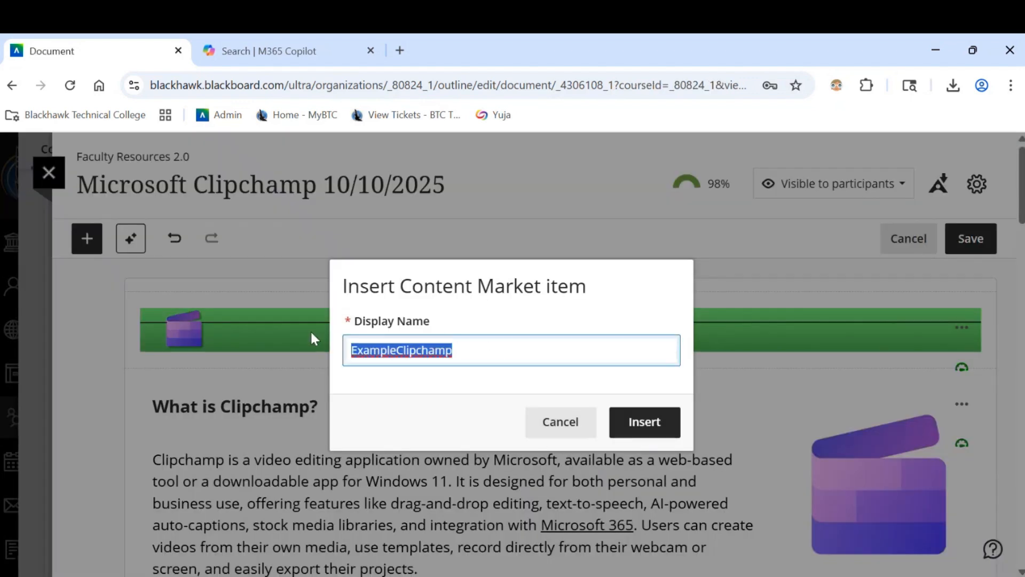
{"action": "left_click", "coordinate": [394, 344]}
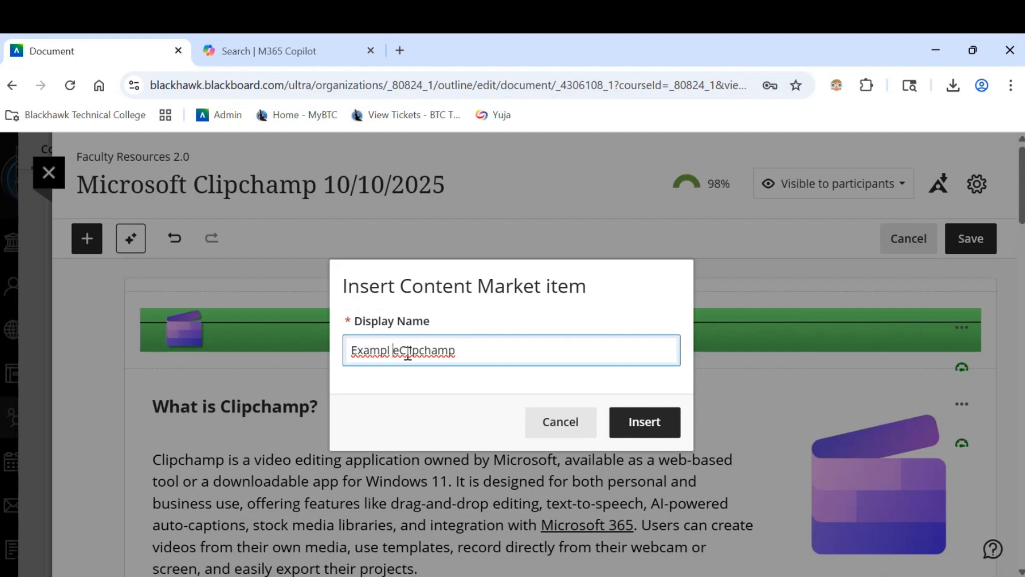
{"action": "key", "text": "BackSpace"}
{"action": "key", "text": "Right"}
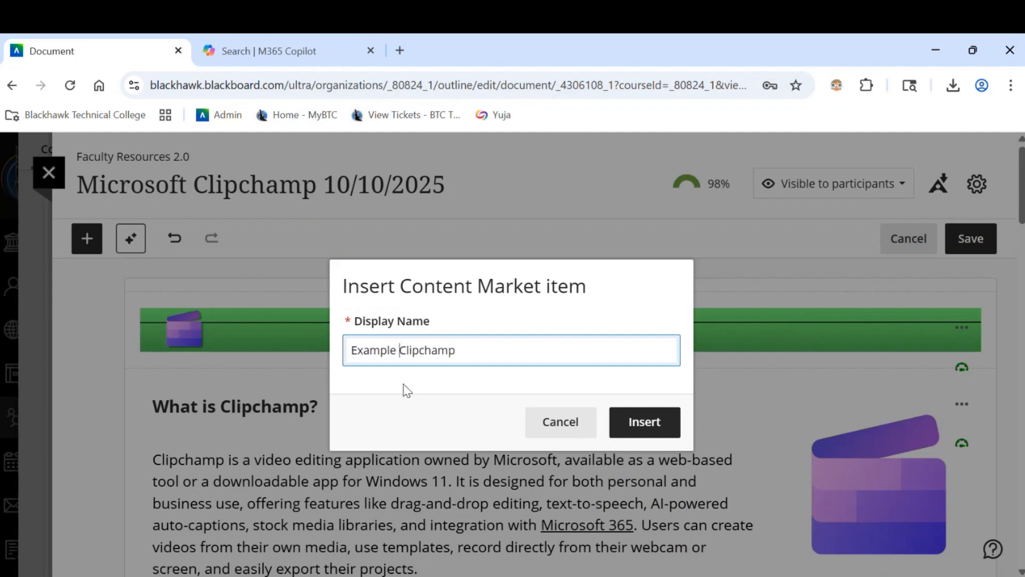
{"action": "left_click", "coordinate": [652, 427]}
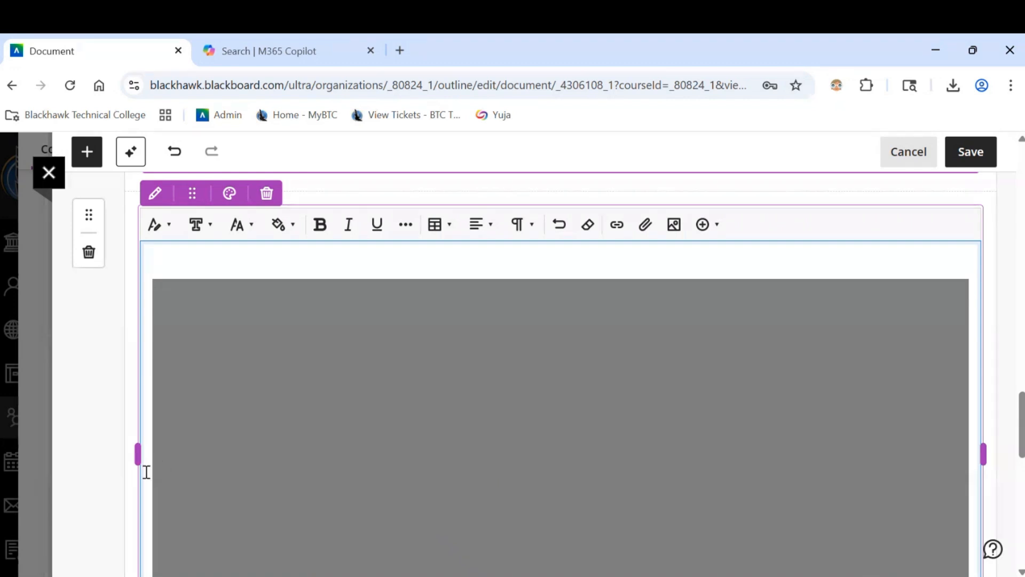
{"action": "left_click", "coordinate": [85, 489]}
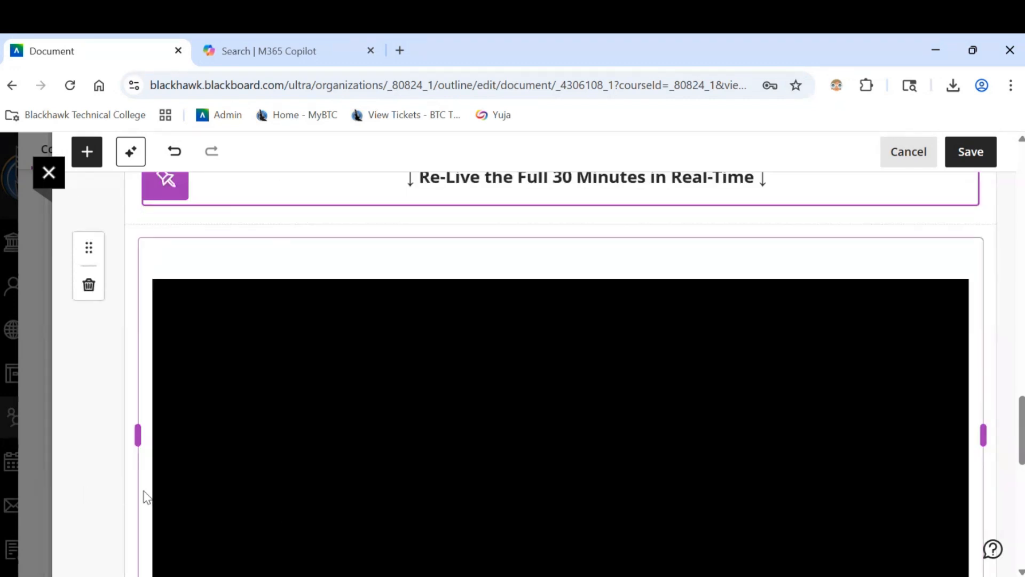
Step: Add another content block below the Re-Live the Full 30 Minutes in Real-Time heading and launch the YuJa Media Chooser for it from the Content Market
{"action": "scroll", "coordinate": [381, 466], "scroll_direction": "up", "scroll_amount": 1}
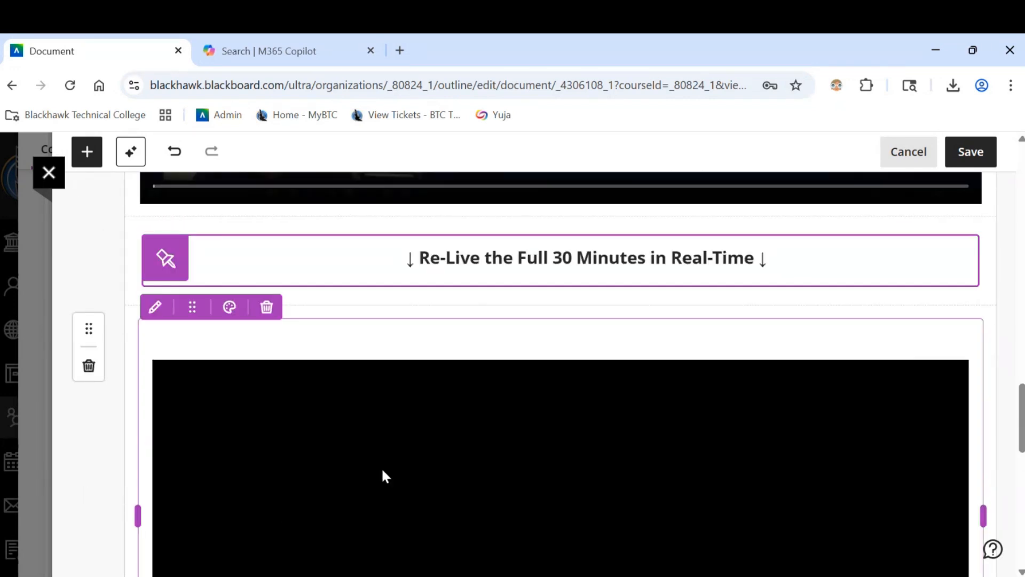
{"action": "scroll", "coordinate": [385, 476], "scroll_direction": "up", "scroll_amount": 3}
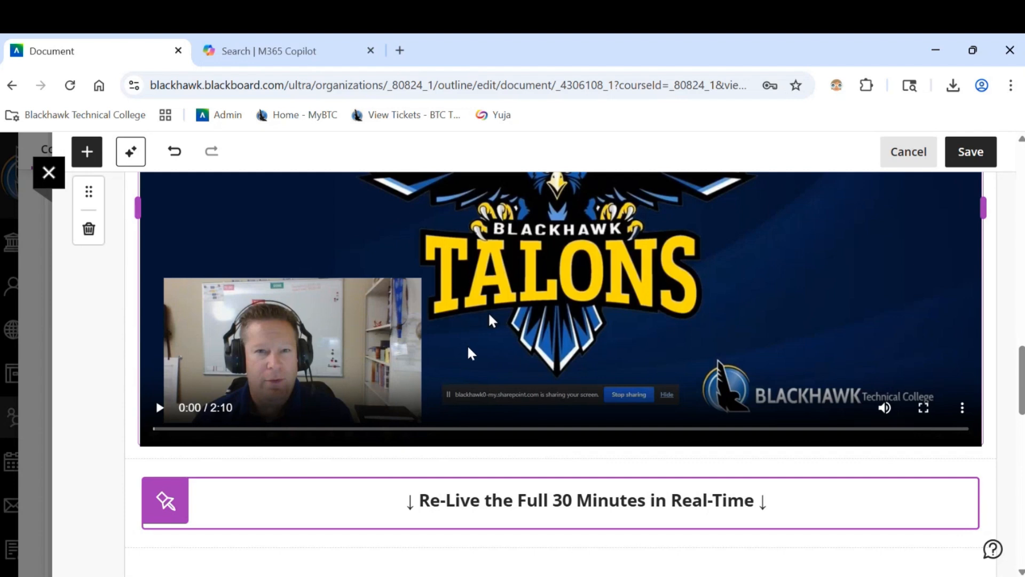
{"action": "scroll", "coordinate": [469, 347], "scroll_direction": "down", "scroll_amount": 5}
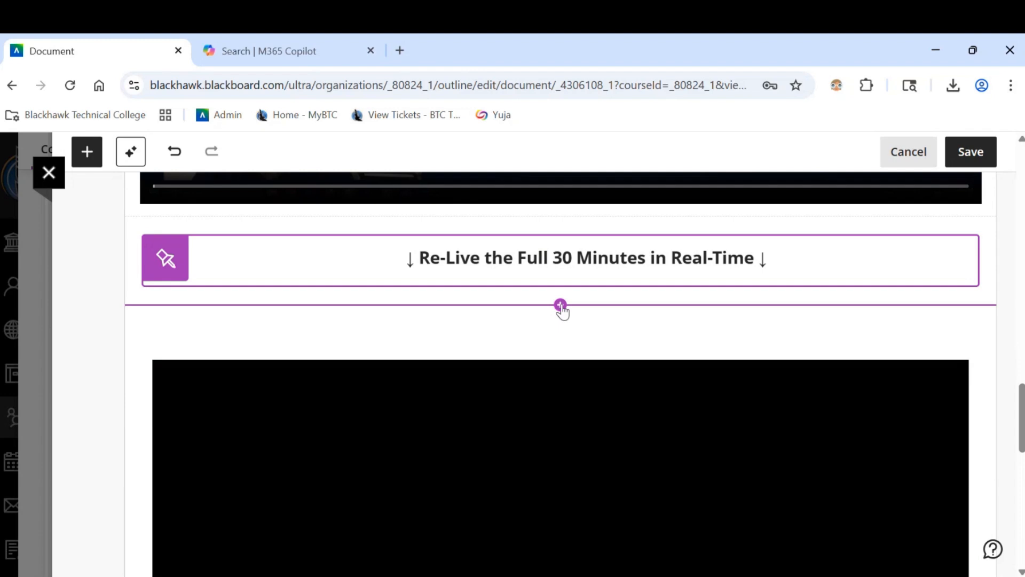
{"action": "left_click", "coordinate": [560, 306]}
{"action": "left_click", "coordinate": [246, 367]}
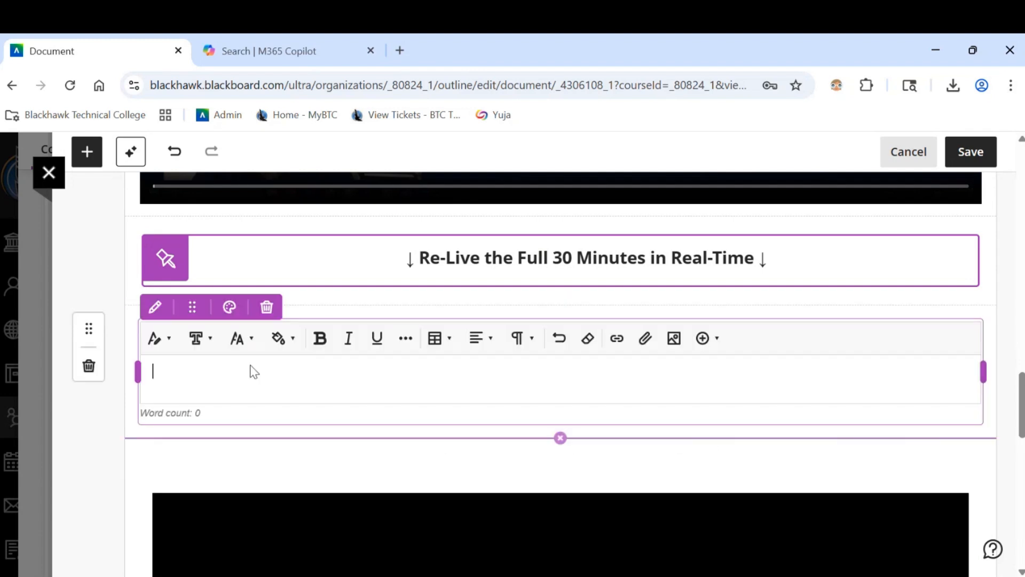
{"action": "left_click", "coordinate": [705, 340]}
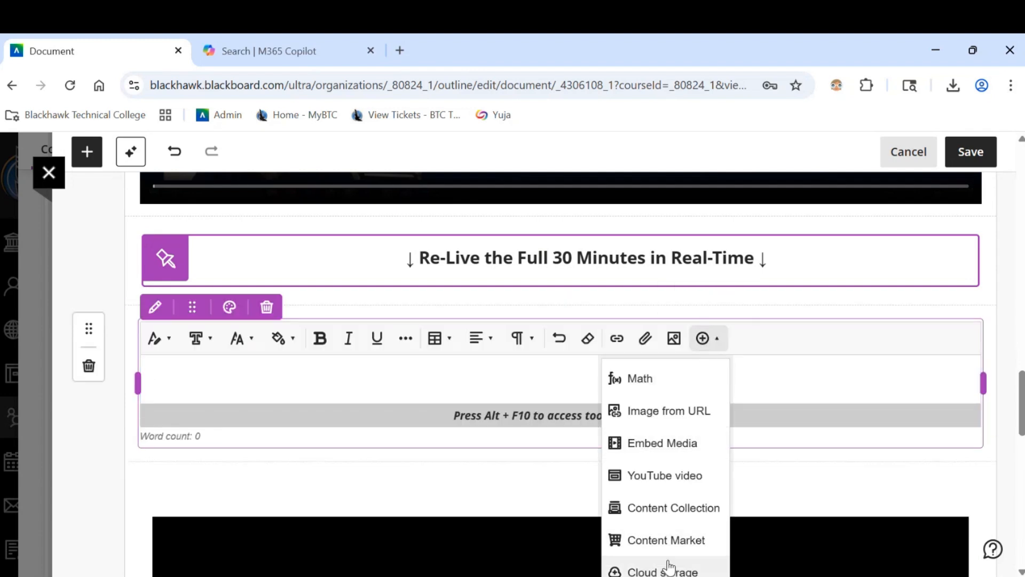
{"action": "left_click", "coordinate": [667, 540]}
{"action": "scroll", "coordinate": [468, 427], "scroll_direction": "down", "scroll_amount": 5}
{"action": "scroll", "coordinate": [464, 427], "scroll_direction": "down", "scroll_amount": 15}
{"action": "left_click", "coordinate": [224, 451]}
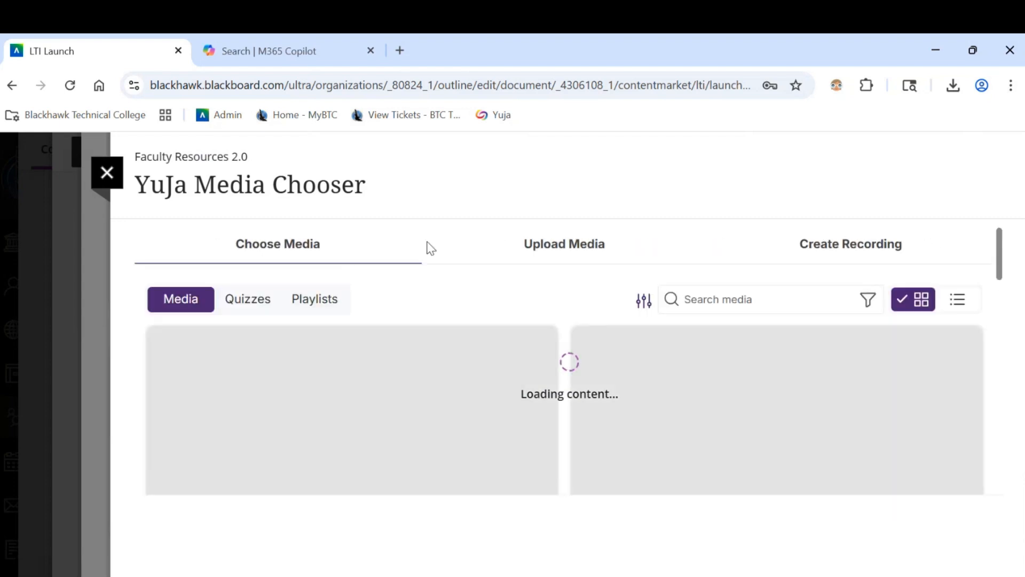
Step: Select ExampleClipchamp from the Desktop for a media upload, cancel the file selection, and close the YuJa Media Chooser and Content Market
{"action": "left_click", "coordinate": [555, 249]}
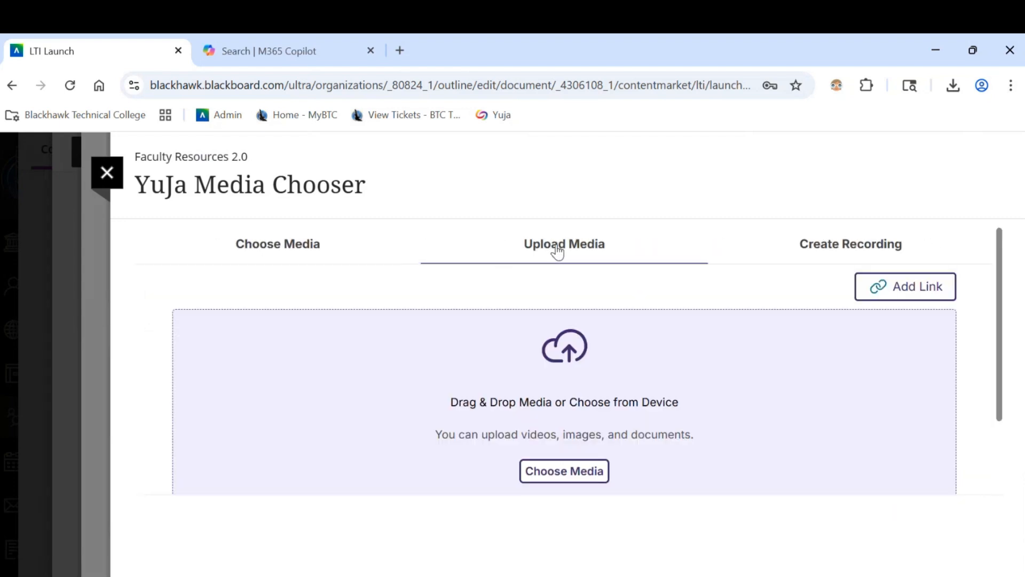
{"action": "left_click", "coordinate": [576, 473]}
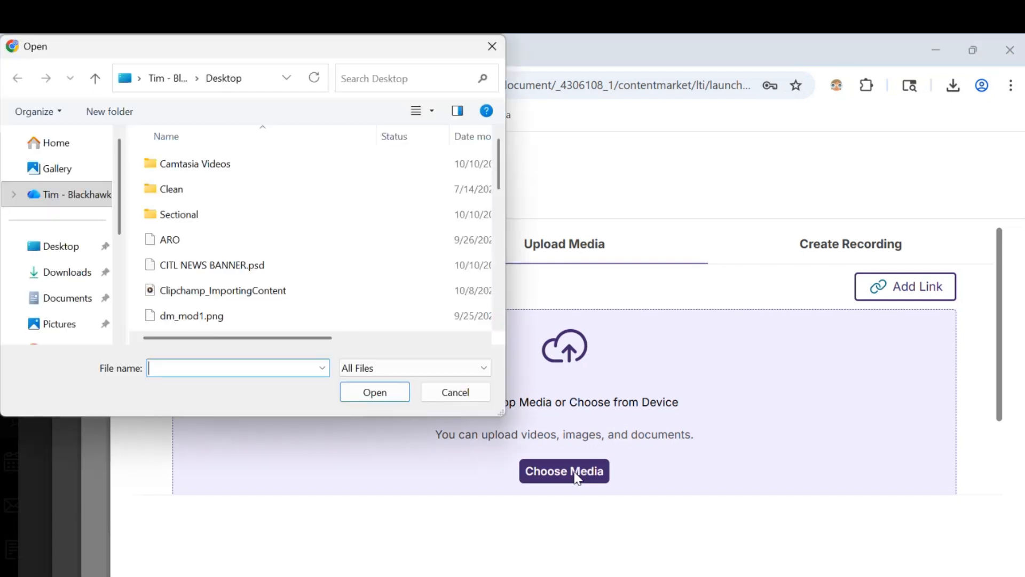
{"action": "left_click", "coordinate": [61, 245]}
{"action": "scroll", "coordinate": [210, 266], "scroll_direction": "down", "scroll_amount": 1}
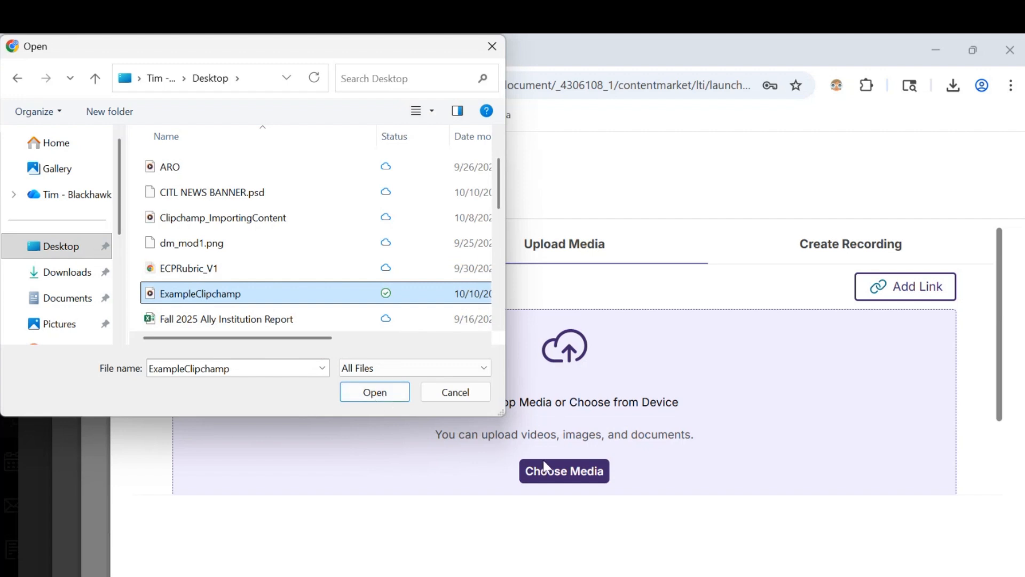
{"action": "left_click", "coordinate": [492, 47]}
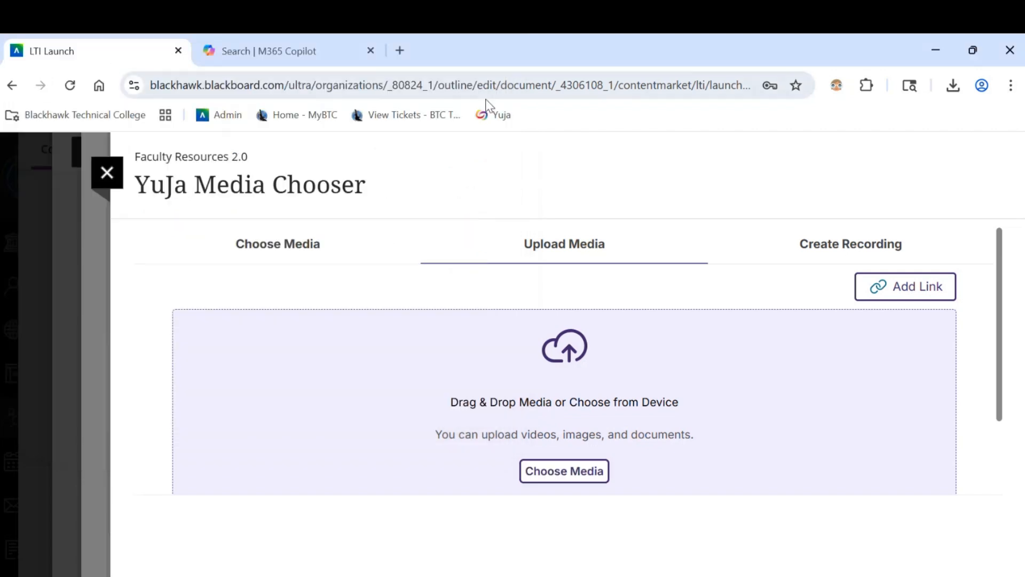
{"action": "left_click", "coordinate": [112, 170]}
{"action": "left_click", "coordinate": [78, 172]}
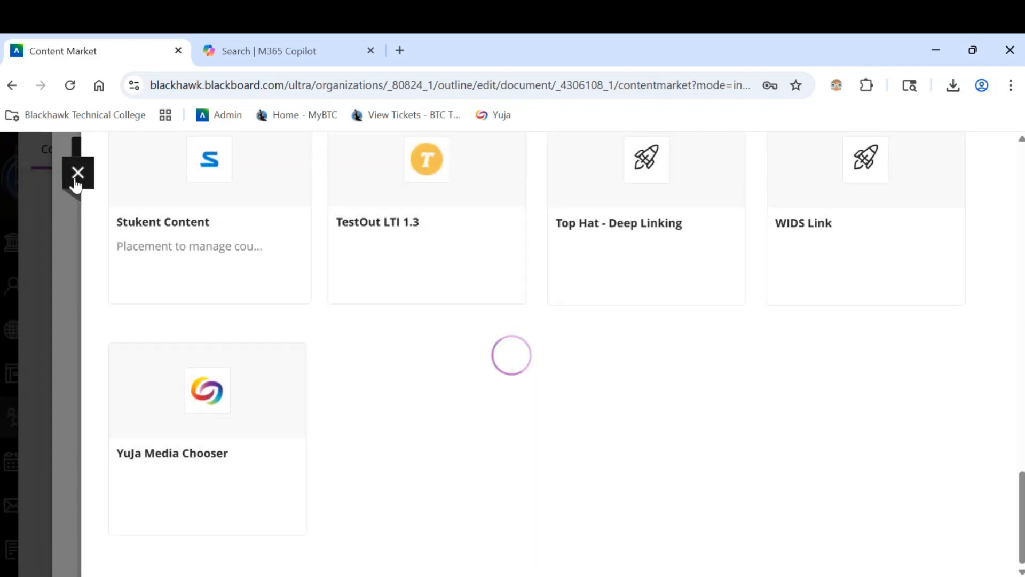
{"action": "scroll", "coordinate": [483, 445], "scroll_direction": "down", "scroll_amount": 3}
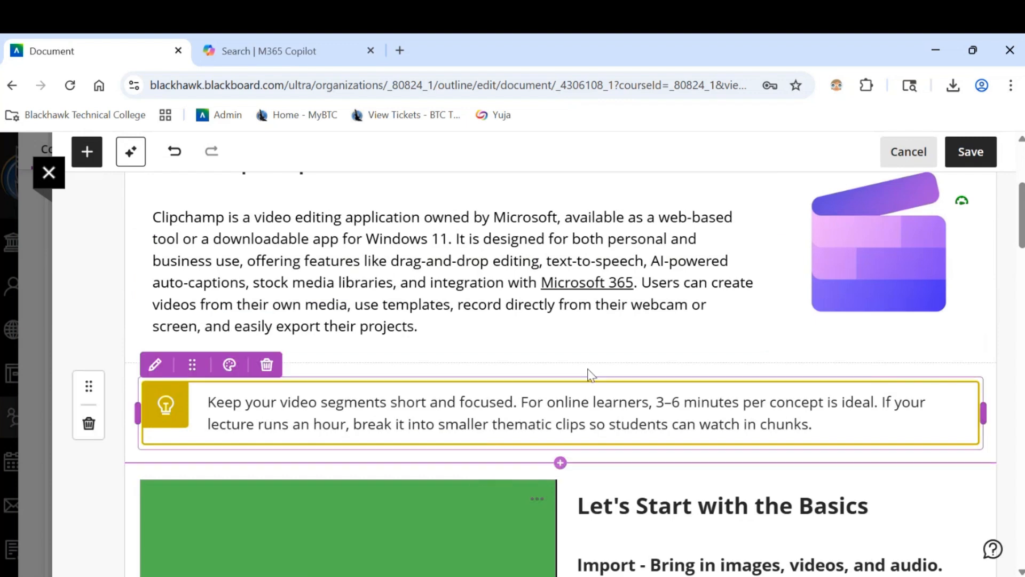
Step: Open the YuJa Media Library in a new browser tab and view the media details of the ExampleClipchamp video
{"action": "left_click", "coordinate": [403, 51]}
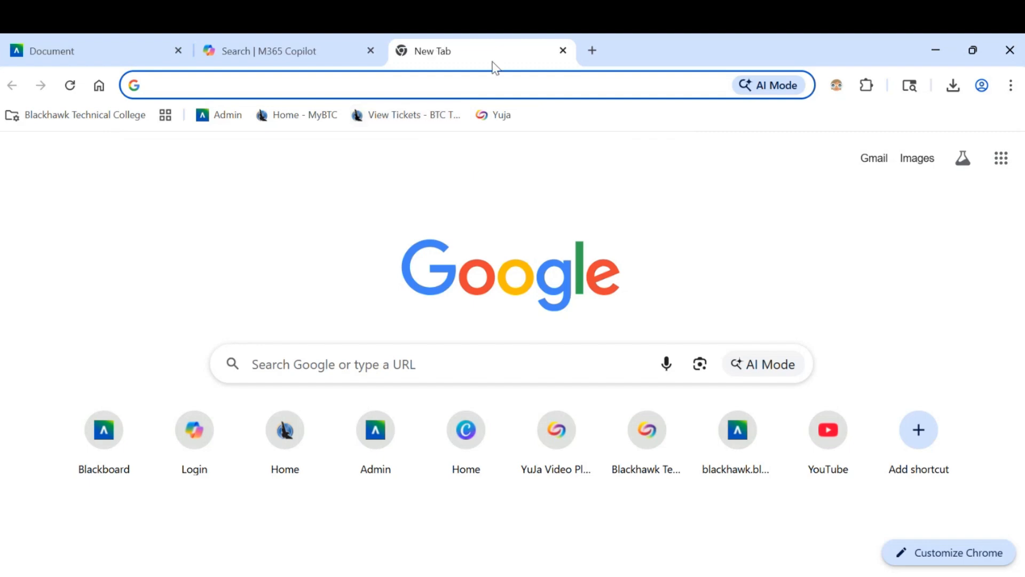
{"action": "left_click", "coordinate": [497, 116]}
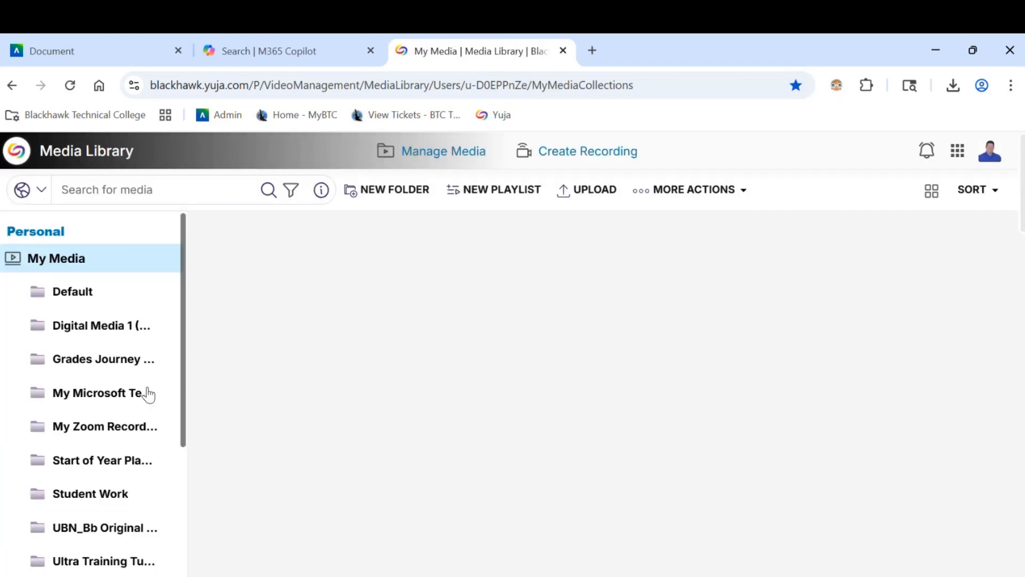
{"action": "scroll", "coordinate": [307, 387], "scroll_direction": "down", "scroll_amount": 3}
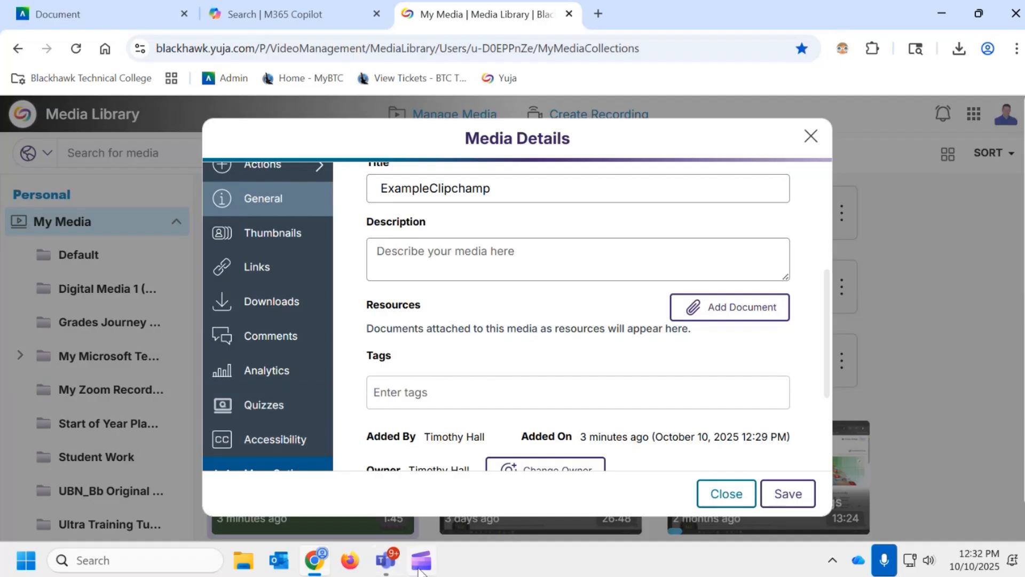
{"action": "mouse_move", "coordinate": [421, 565]}
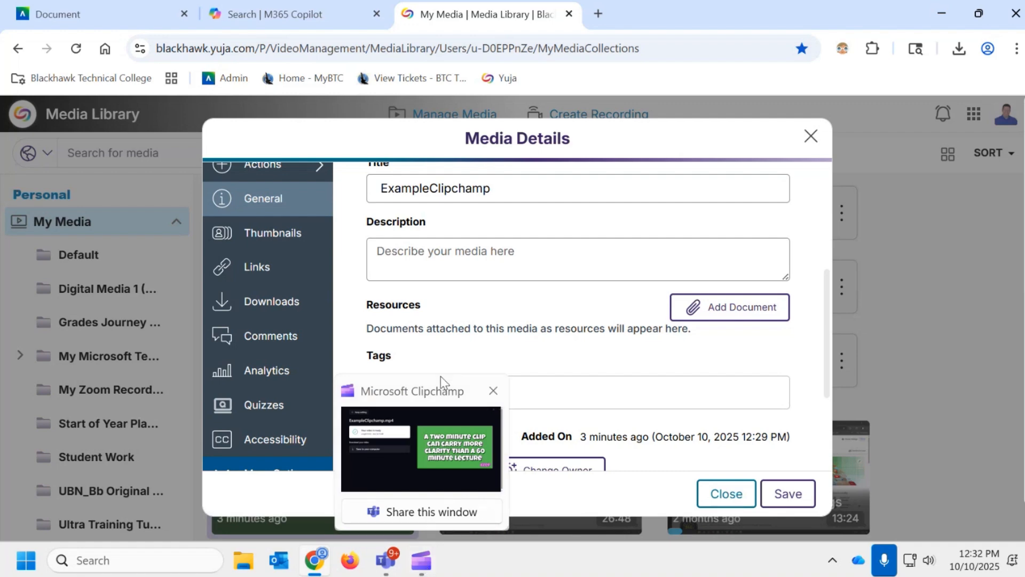
{"action": "left_click", "coordinate": [406, 480]}
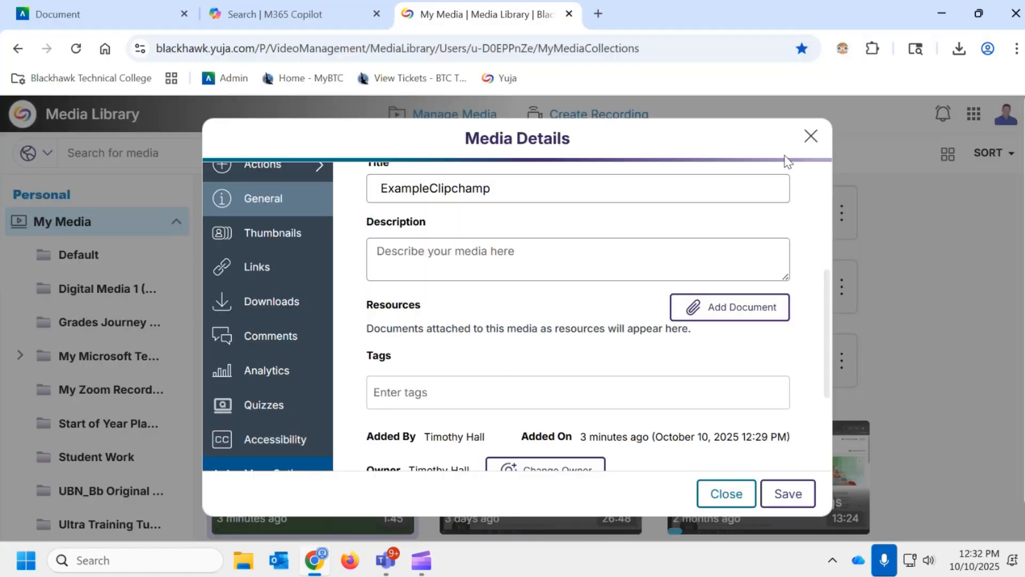
Step: Return to the Blackboard document and save its edited content
{"action": "left_click", "coordinate": [97, 15]}
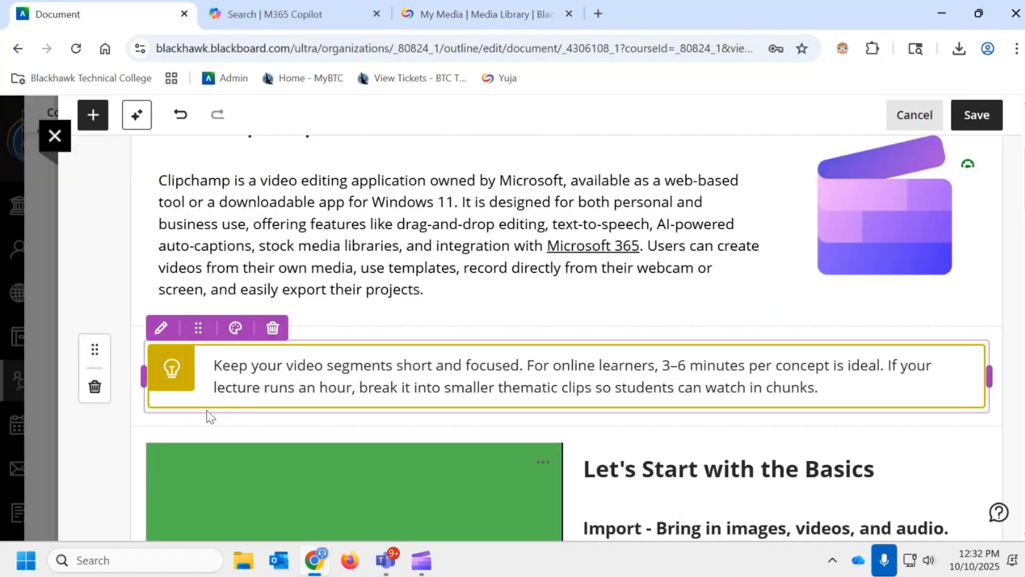
{"action": "left_click", "coordinate": [982, 117]}
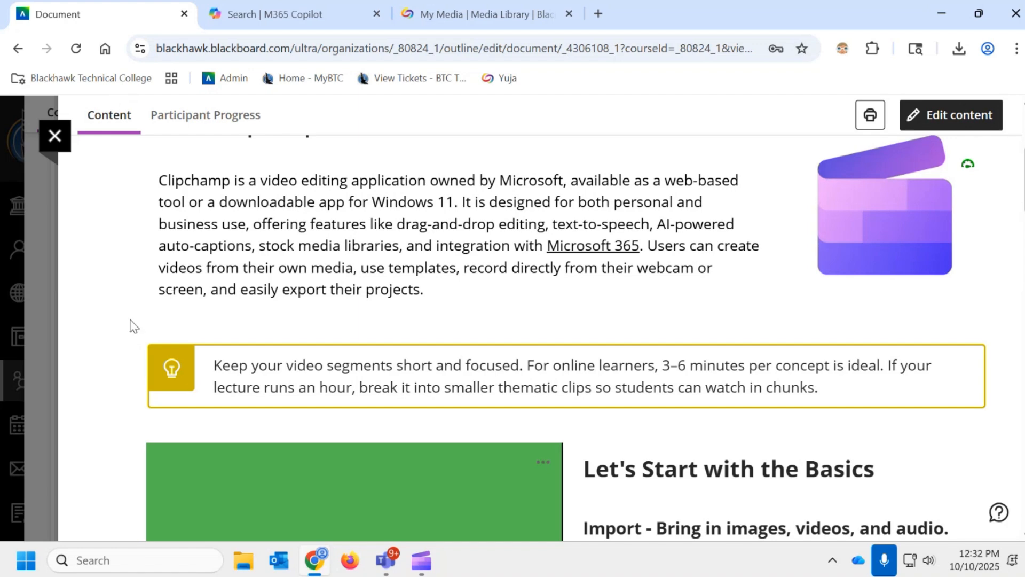
Step: Review the saved document from the Clipchamp introduction through the embedded example video to the Future Exploration note
{"action": "scroll", "coordinate": [110, 337], "scroll_direction": "down", "scroll_amount": 1}
{"action": "scroll", "coordinate": [113, 342], "scroll_direction": "down", "scroll_amount": 3}
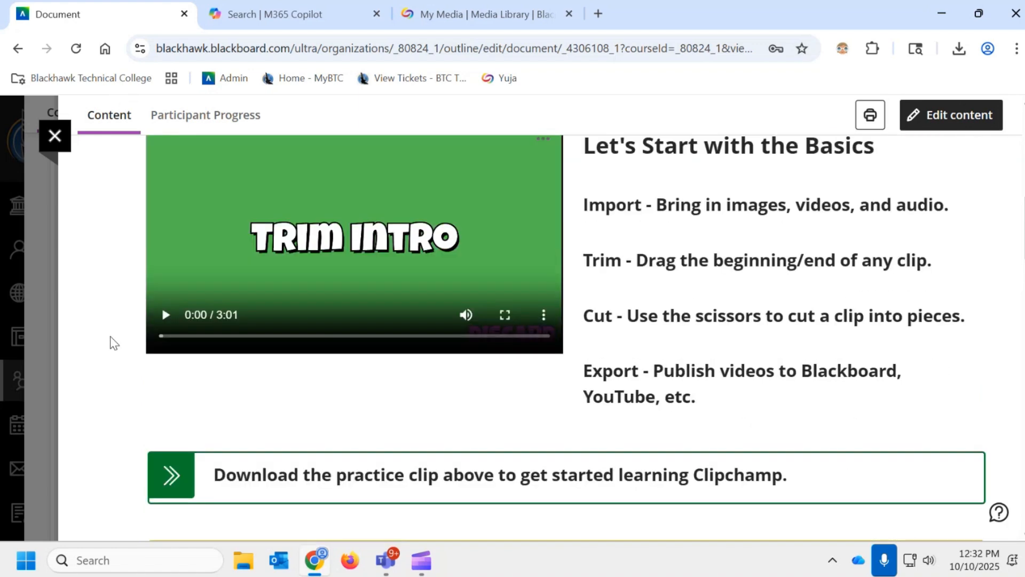
{"action": "scroll", "coordinate": [113, 342], "scroll_direction": "down", "scroll_amount": 3}
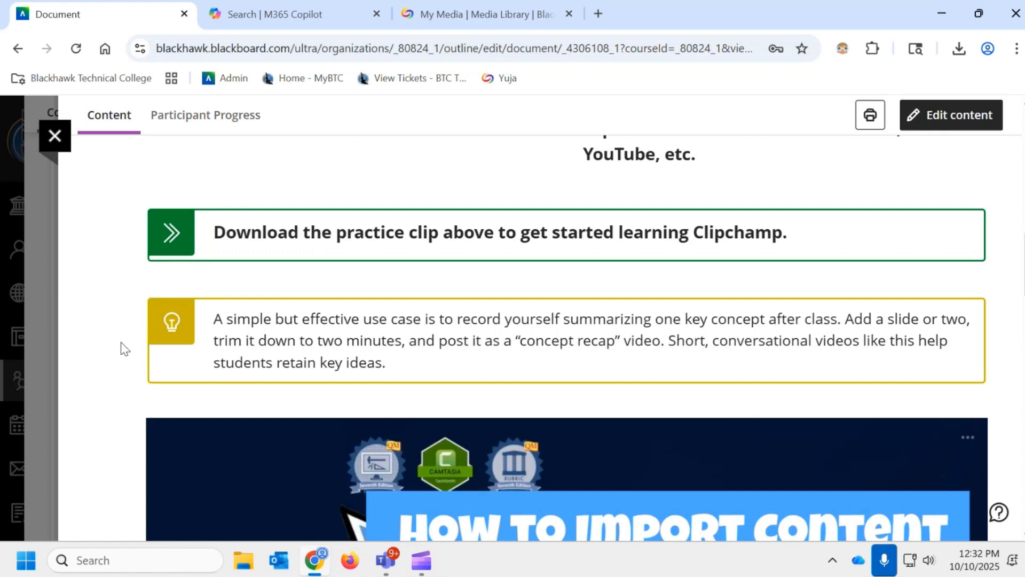
{"action": "scroll", "coordinate": [121, 348], "scroll_direction": "down", "scroll_amount": 3}
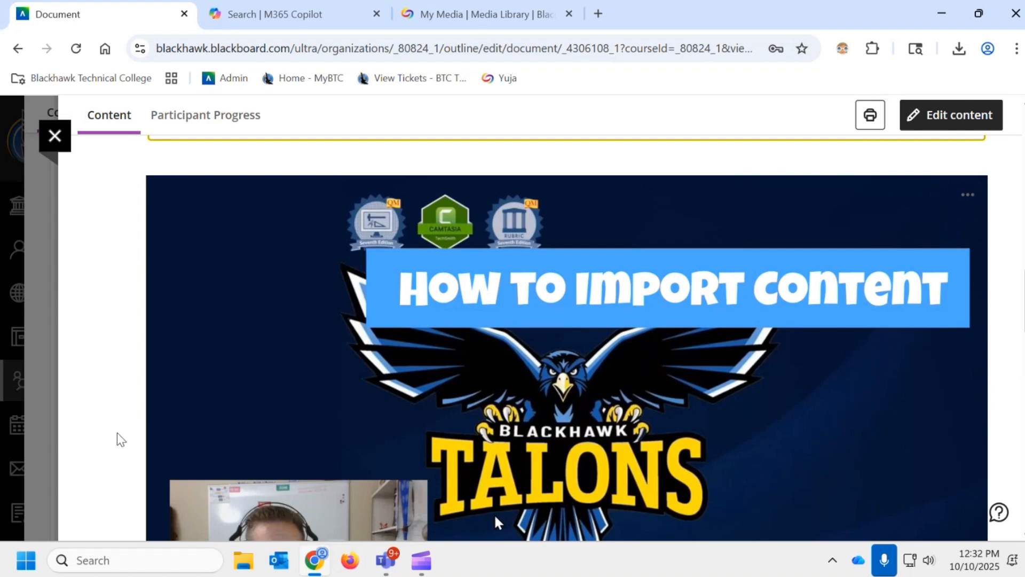
{"action": "scroll", "coordinate": [122, 438], "scroll_direction": "down", "scroll_amount": 2}
{"action": "scroll", "coordinate": [119, 443], "scroll_direction": "down", "scroll_amount": 3}
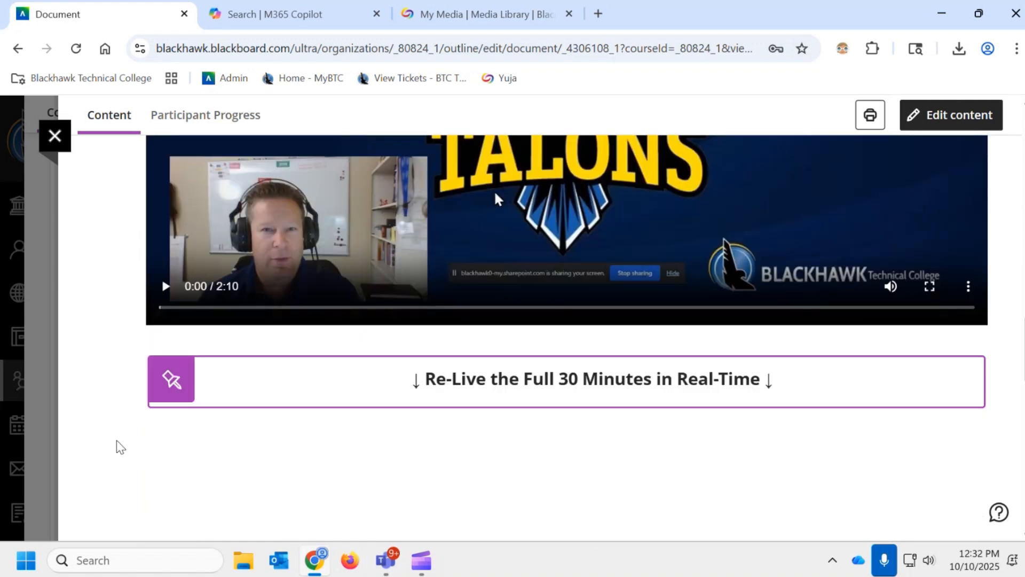
{"action": "scroll", "coordinate": [117, 440], "scroll_direction": "down", "scroll_amount": 1}
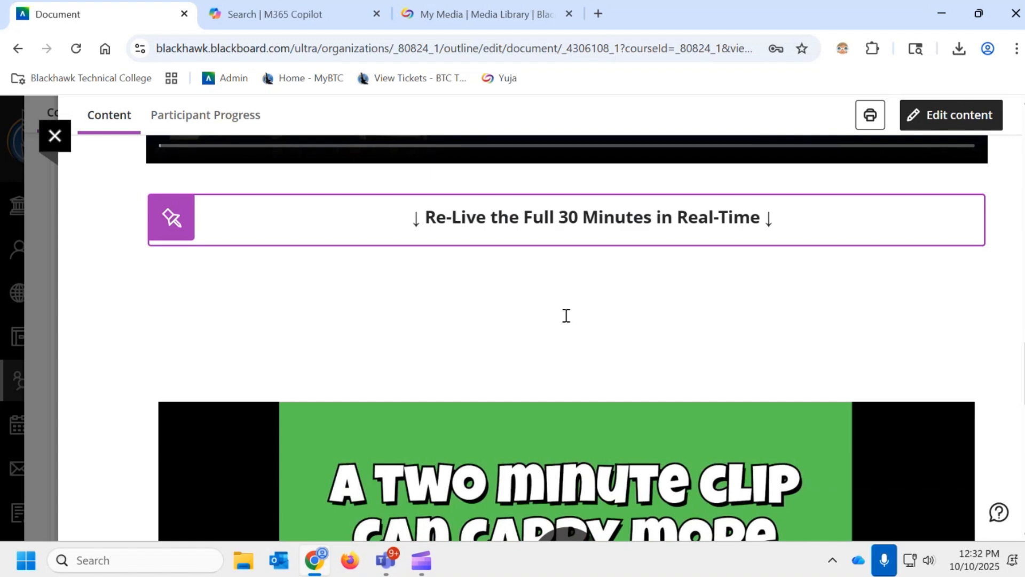
{"action": "scroll", "coordinate": [117, 433], "scroll_direction": "down", "scroll_amount": 7}
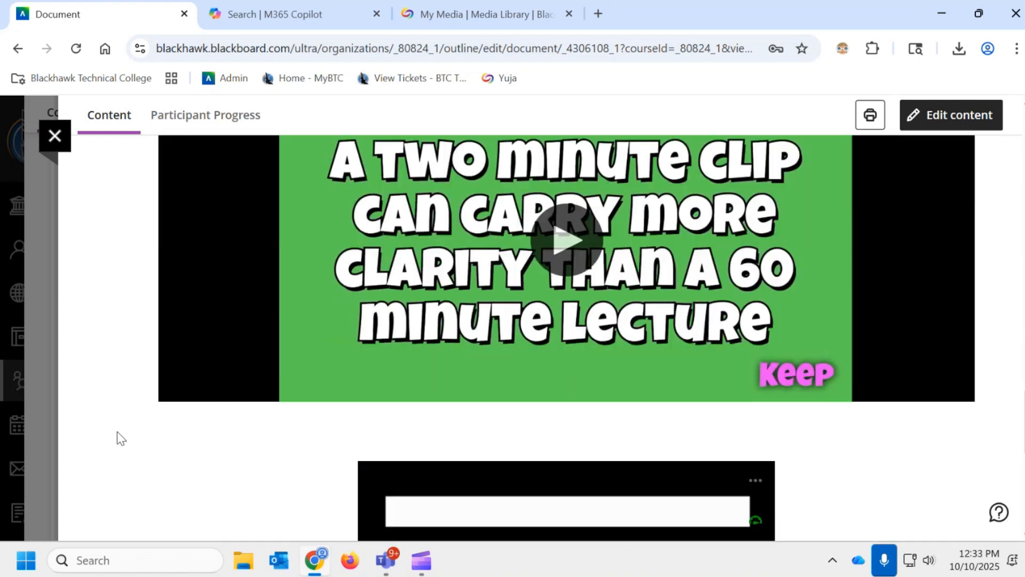
{"action": "scroll", "coordinate": [117, 432], "scroll_direction": "down", "scroll_amount": 3}
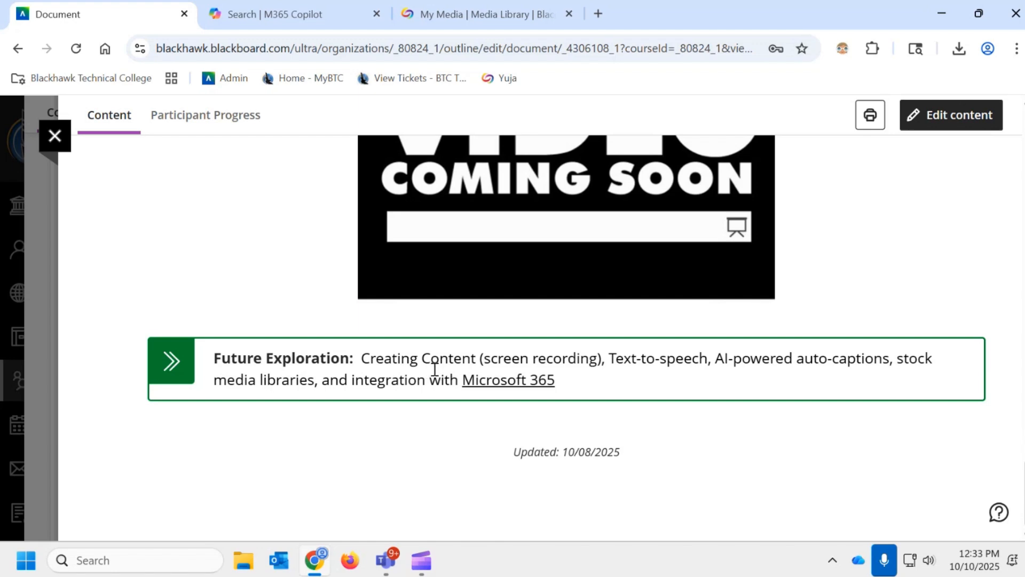
Step: Look back over the saved document's How to Import Content video, Future Exploration note, and segment-length tip, ending at the What is Clipchamp? introduction
{"action": "scroll", "coordinate": [315, 320], "scroll_direction": "up", "scroll_amount": 10}
{"action": "scroll", "coordinate": [321, 300], "scroll_direction": "up", "scroll_amount": 5}
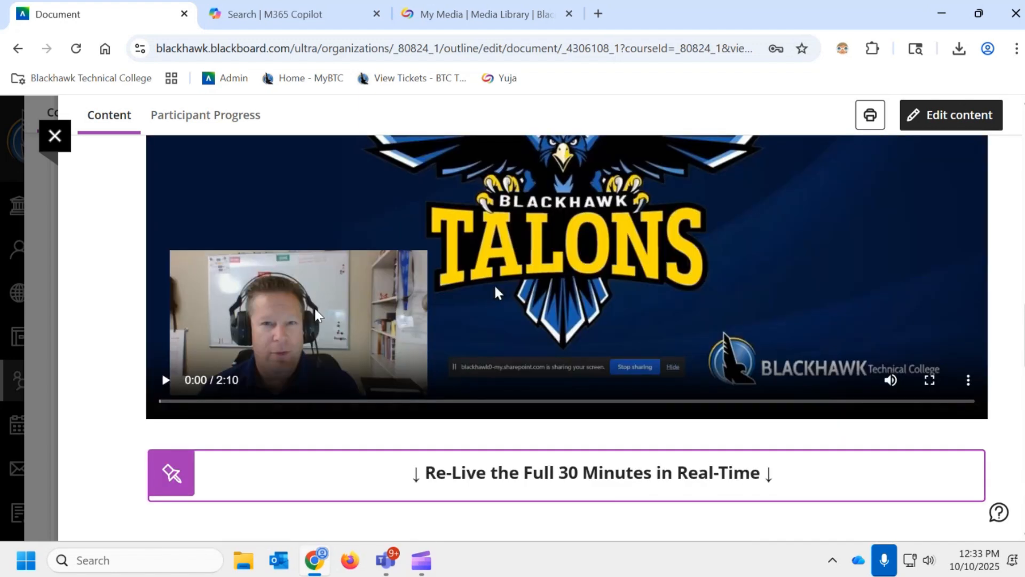
{"action": "scroll", "coordinate": [401, 305], "scroll_direction": "up", "scroll_amount": 3}
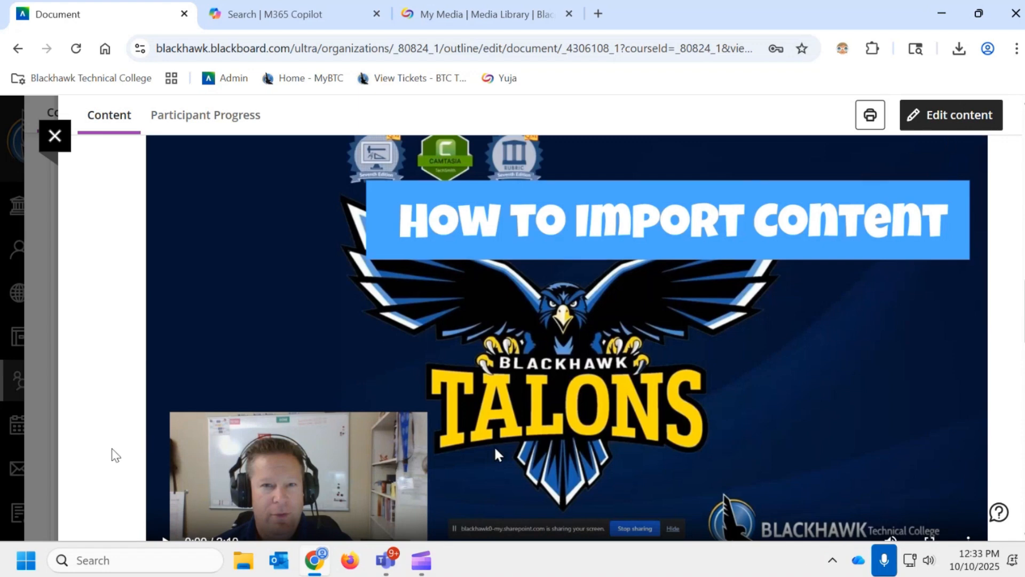
{"action": "scroll", "coordinate": [115, 455], "scroll_direction": "down", "scroll_amount": 10}
{"action": "scroll", "coordinate": [113, 454], "scroll_direction": "down", "scroll_amount": 5}
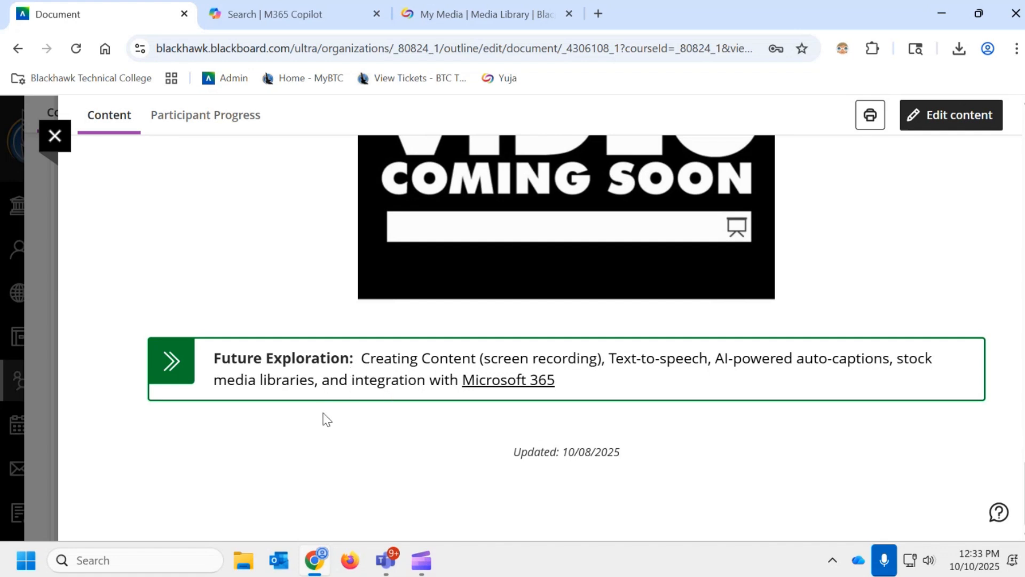
{"action": "mouse_move", "coordinate": [422, 569]}
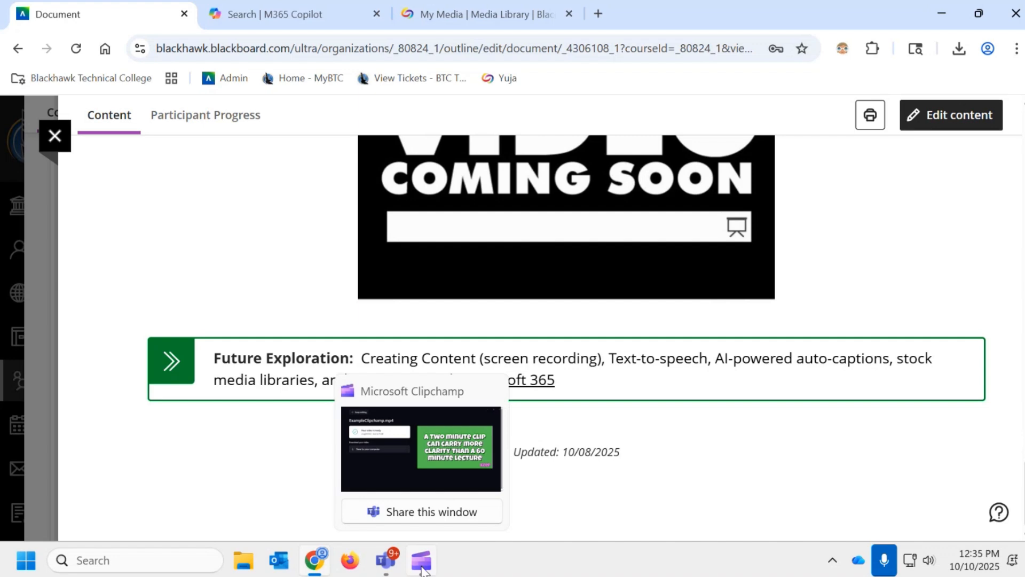
{"action": "scroll", "coordinate": [644, 315], "scroll_direction": "up", "scroll_amount": 3}
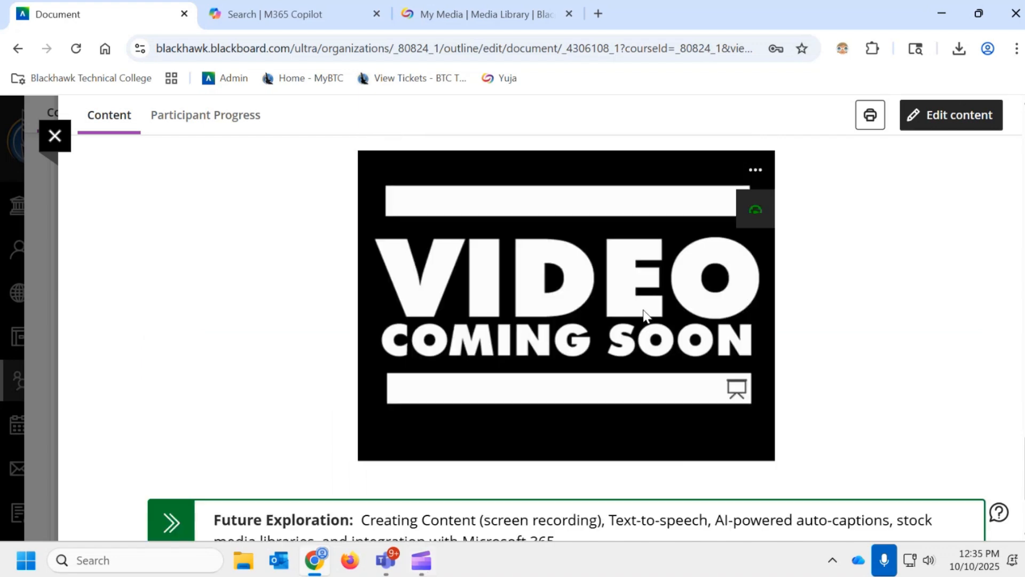
{"action": "scroll", "coordinate": [643, 315], "scroll_direction": "up", "scroll_amount": 10}
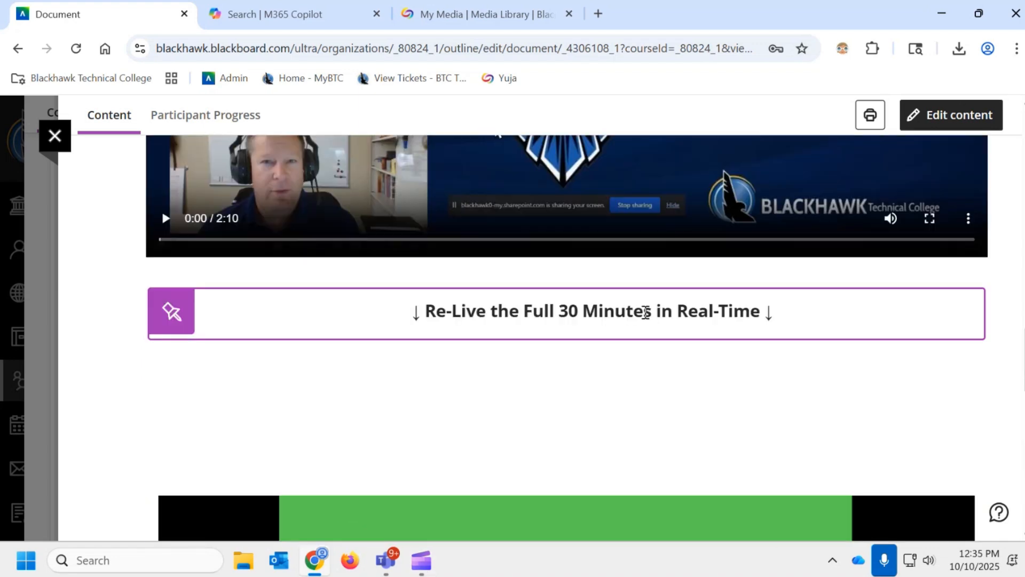
{"action": "scroll", "coordinate": [645, 312], "scroll_direction": "up", "scroll_amount": 5}
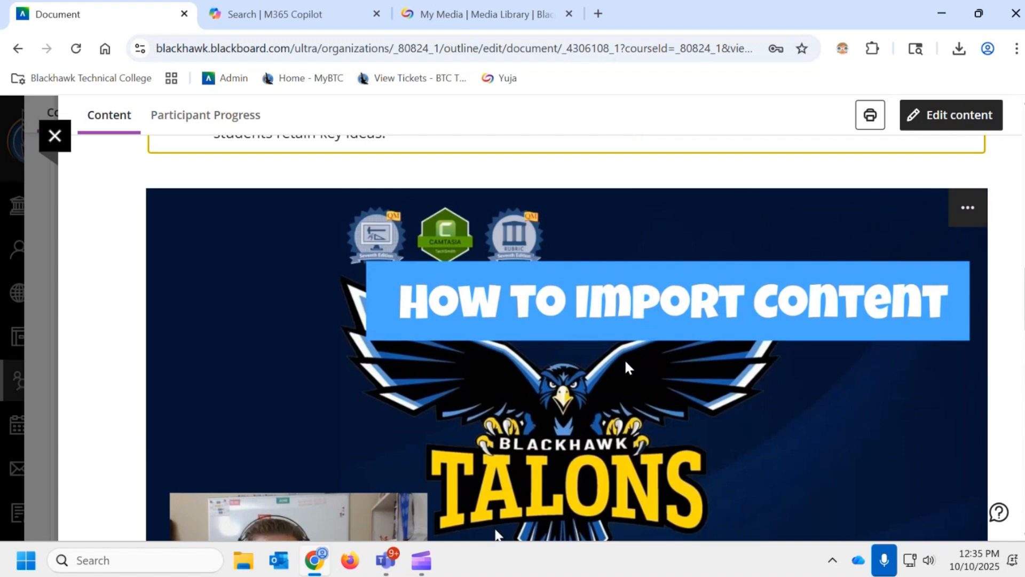
{"action": "scroll", "coordinate": [270, 350], "scroll_direction": "up", "scroll_amount": 10}
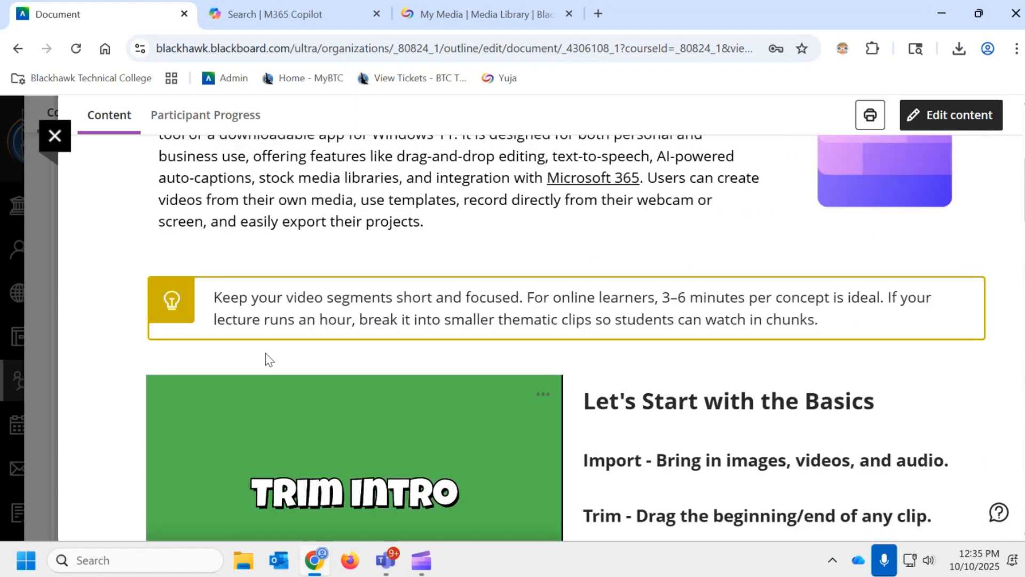
{"action": "scroll", "coordinate": [265, 354], "scroll_direction": "up", "scroll_amount": 5}
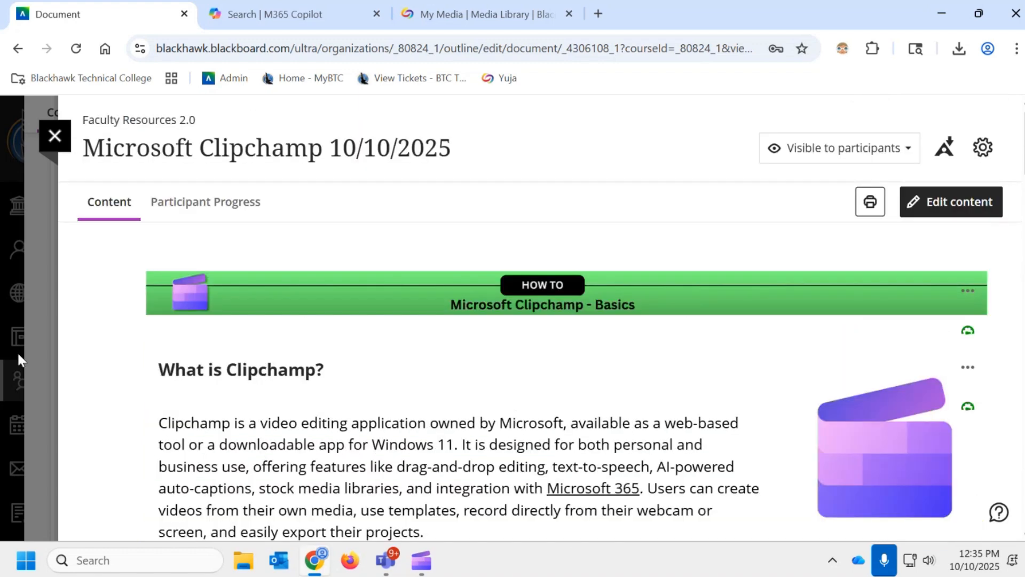